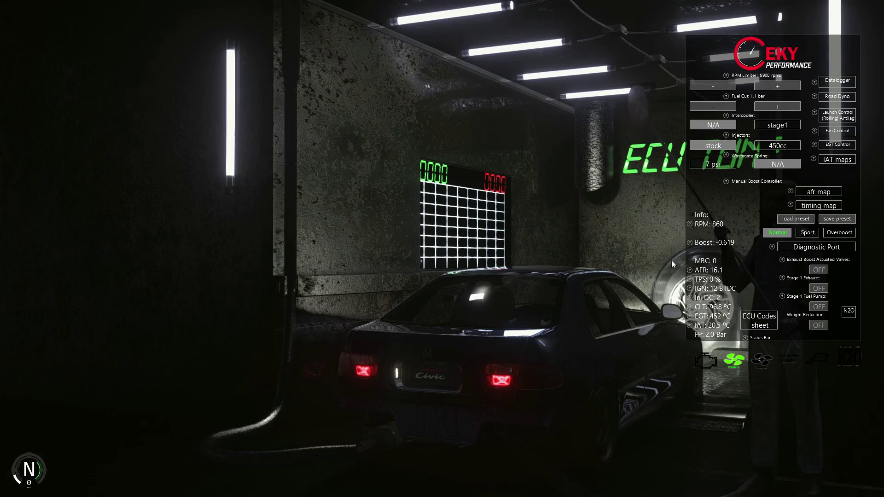
Start a Datalogger recording and toggle the RPMs, MAP, AFR and TPS channels off and back on.
click(838, 85)
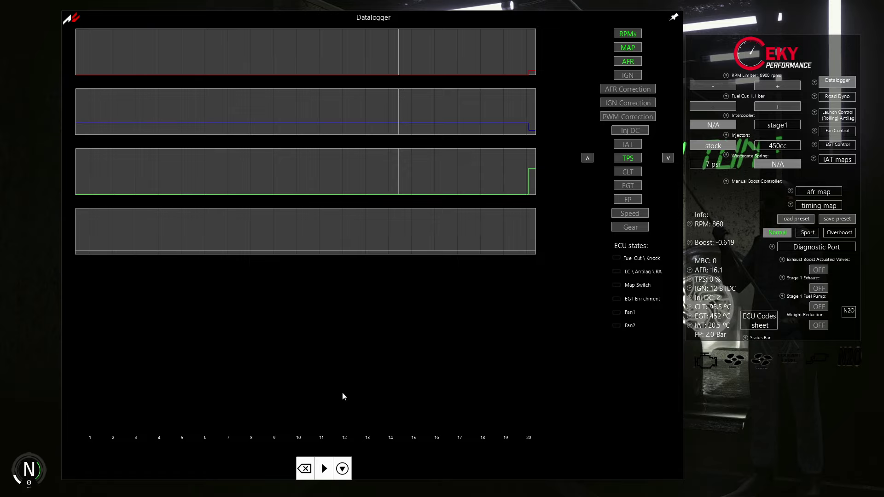
click(325, 468)
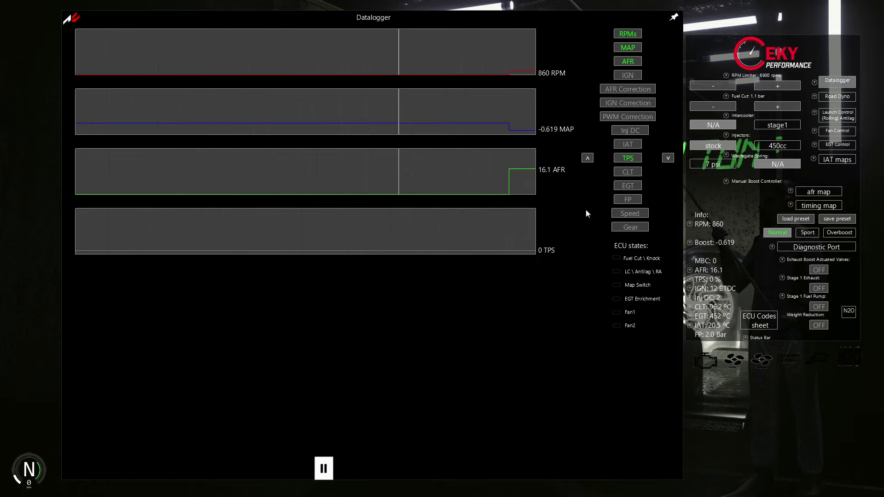
click(635, 35)
click(637, 36)
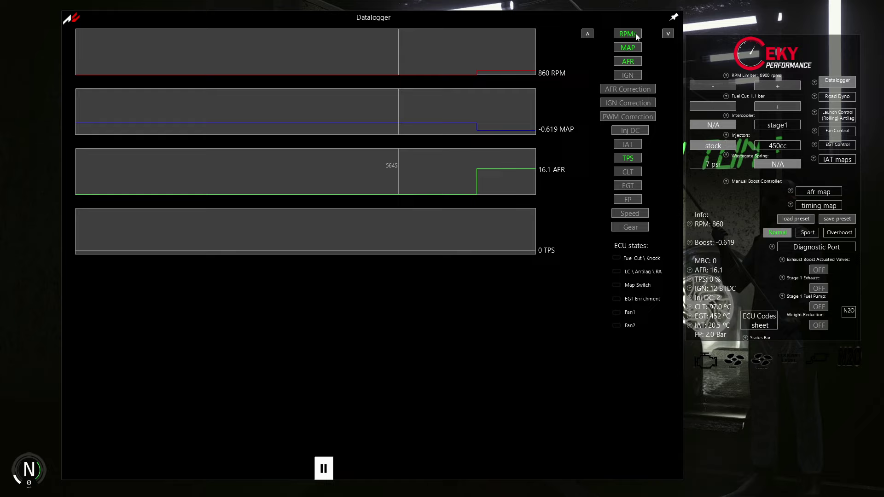
click(628, 48)
click(628, 47)
click(629, 62)
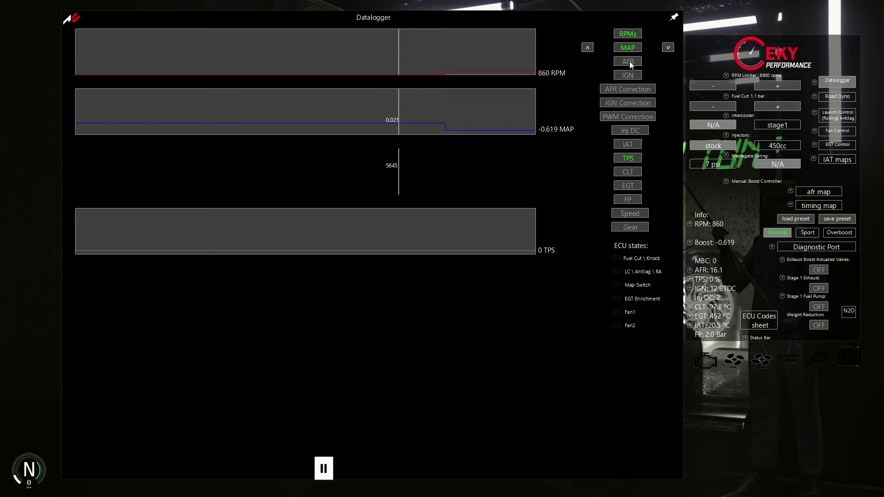
click(630, 62)
click(628, 158)
click(628, 159)
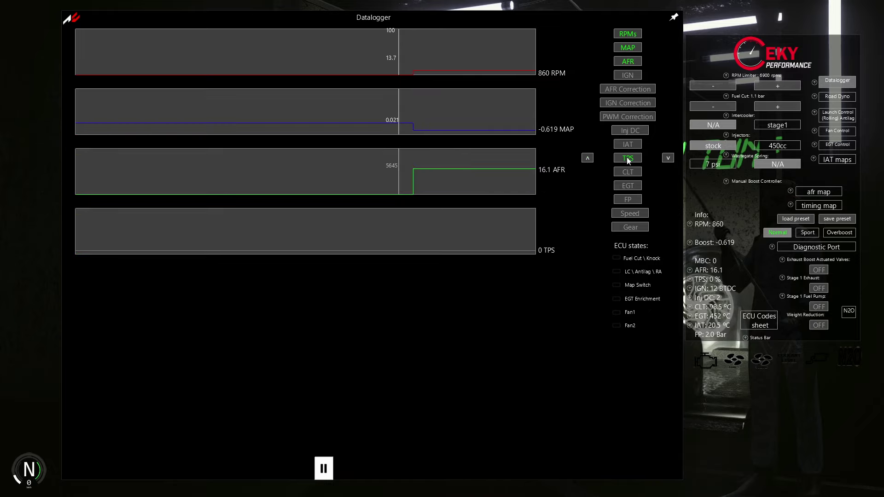
Rev the engine repeatedly in neutral to log its RPM, MAP, AFR and TPS response.
key(Up)
key(Up)
key(Up)
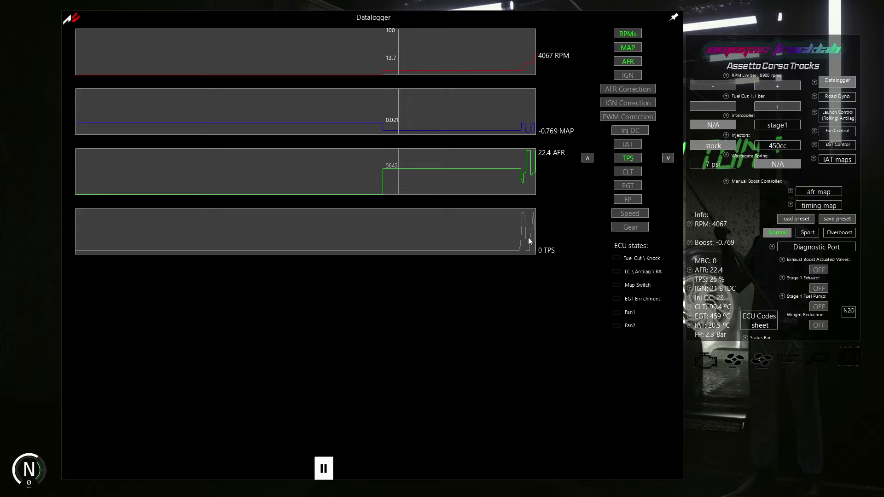
key(Up)
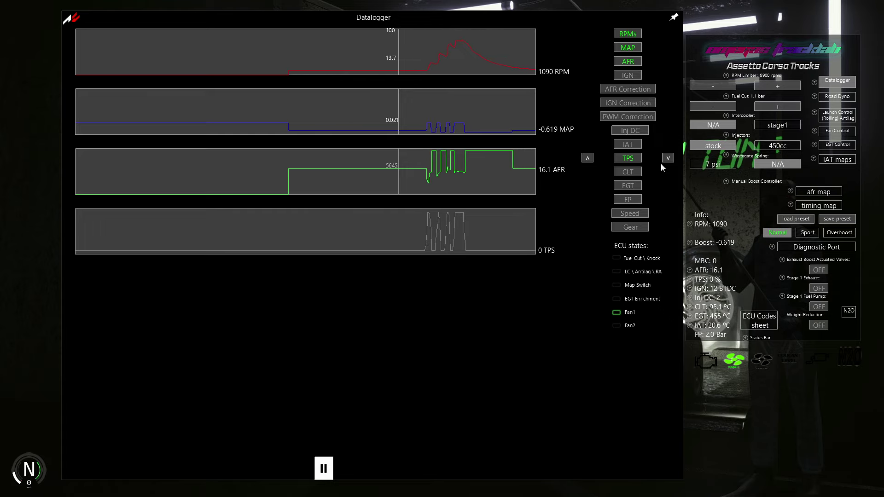
Close the Datalogger and check the Road Dyno's start RPM, gear and dyno preload settings.
click(845, 81)
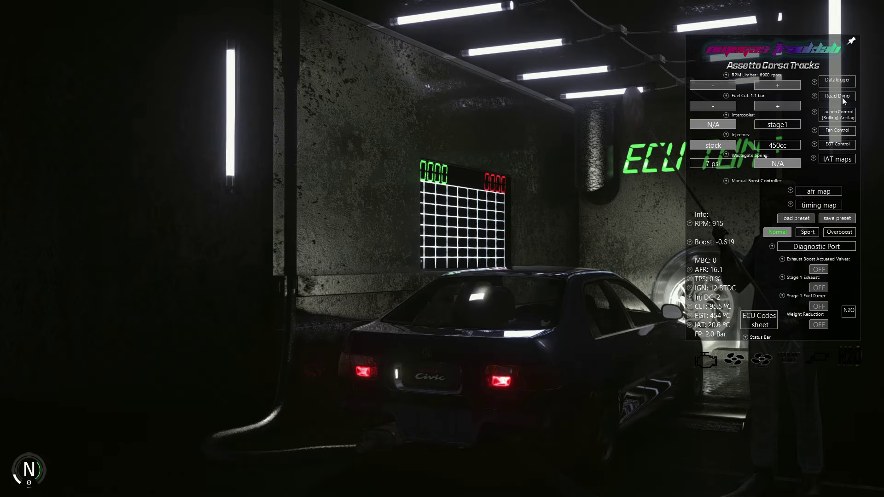
click(840, 96)
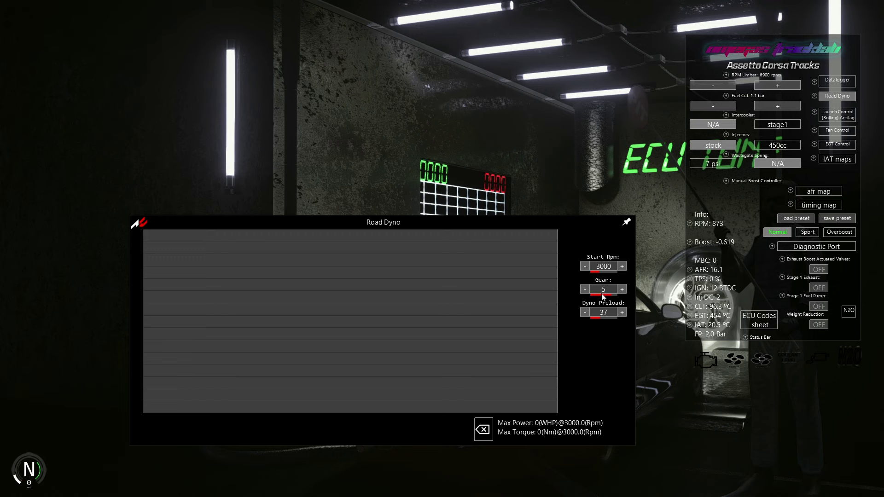
click(843, 99)
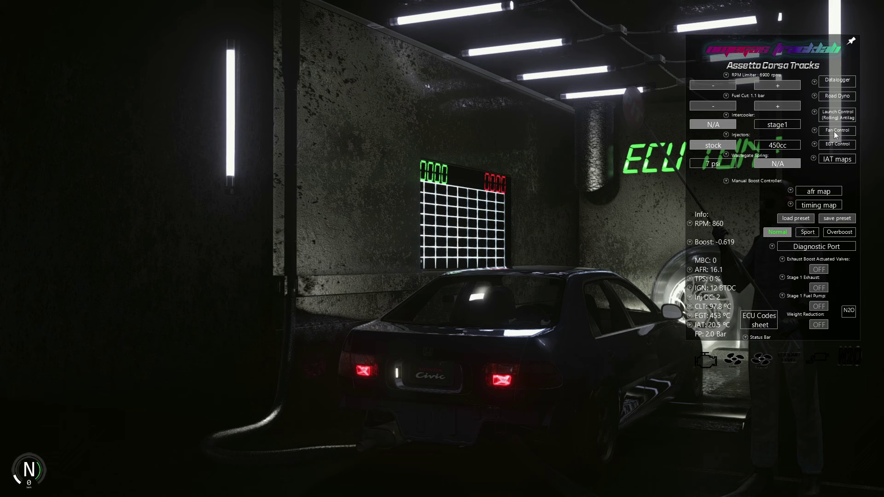
Set the Fan1 start temperature to 90 ºC and the Fan2 start temperature to 100 ºC in the fan control setup.
click(834, 131)
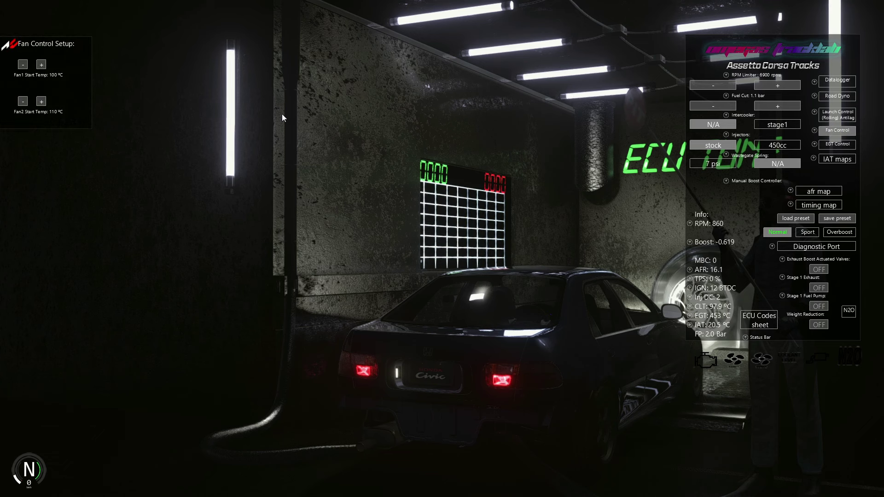
click(23, 67)
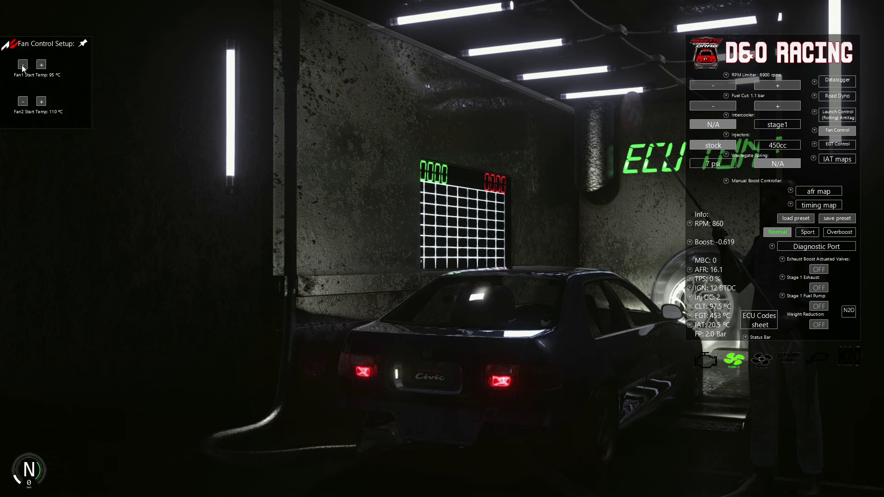
click(23, 102)
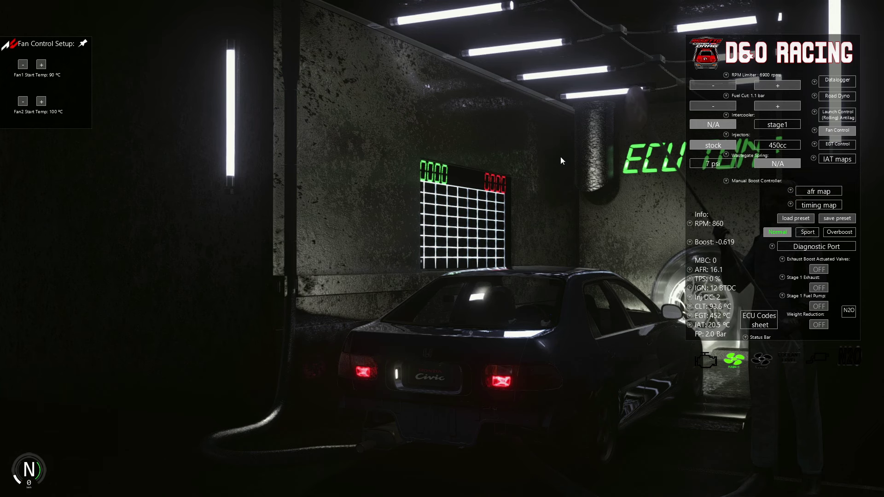
click(835, 132)
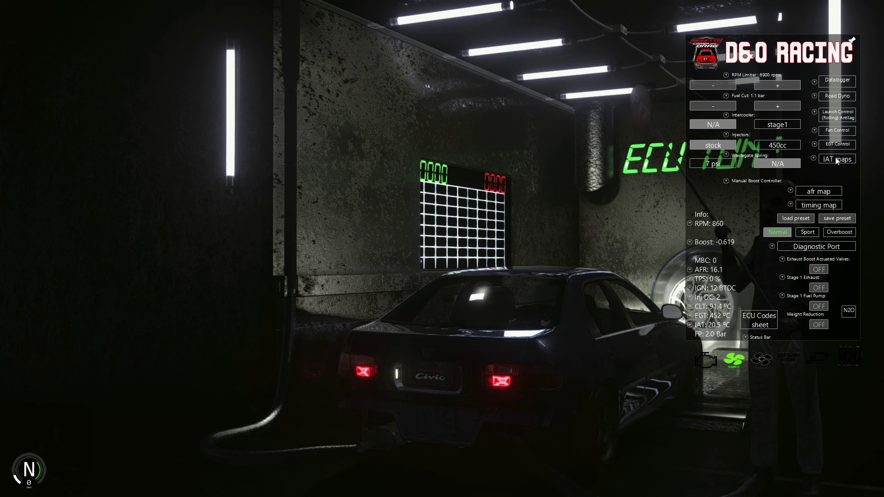
Read the IAT maps help and set the first three Charge Temp Map cells to 10, 35 and 70.
click(837, 159)
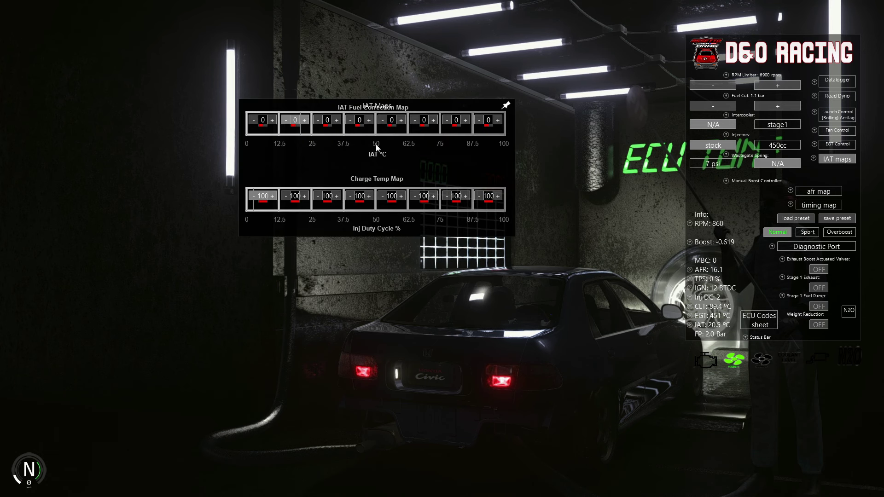
click(814, 159)
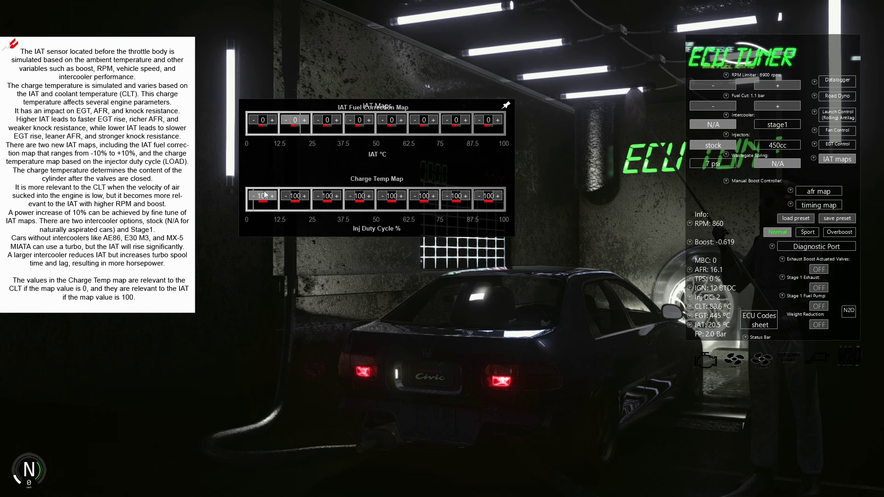
click(250, 205)
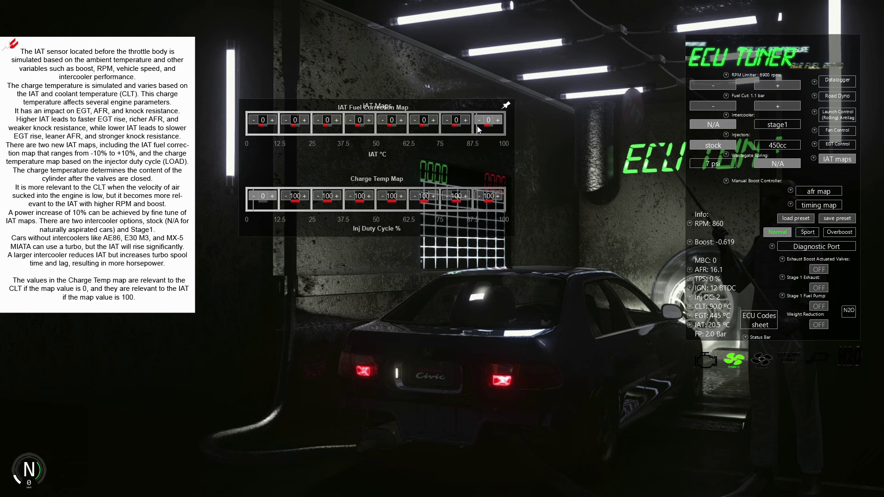
click(272, 197)
click(272, 197)
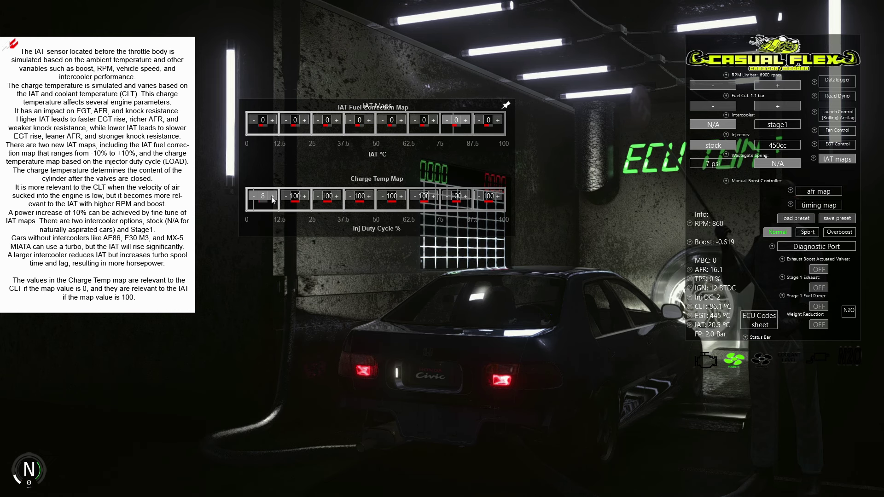
click(272, 197)
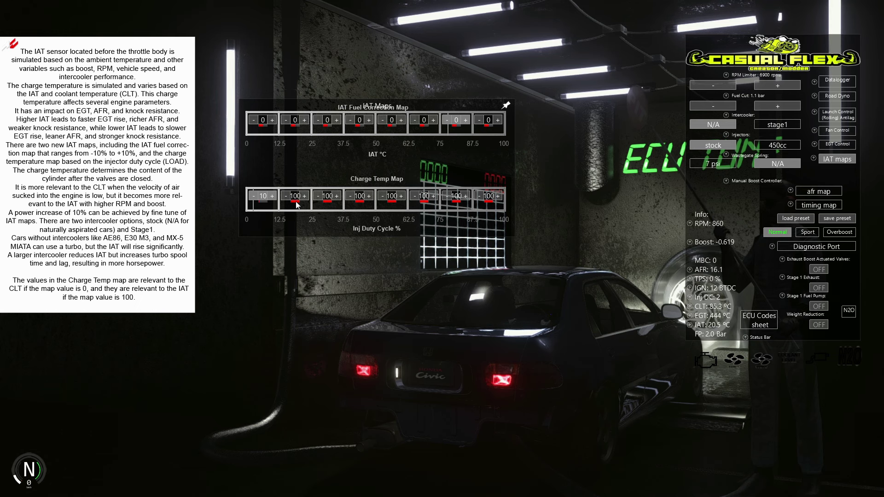
scroll(296, 204, down, 5)
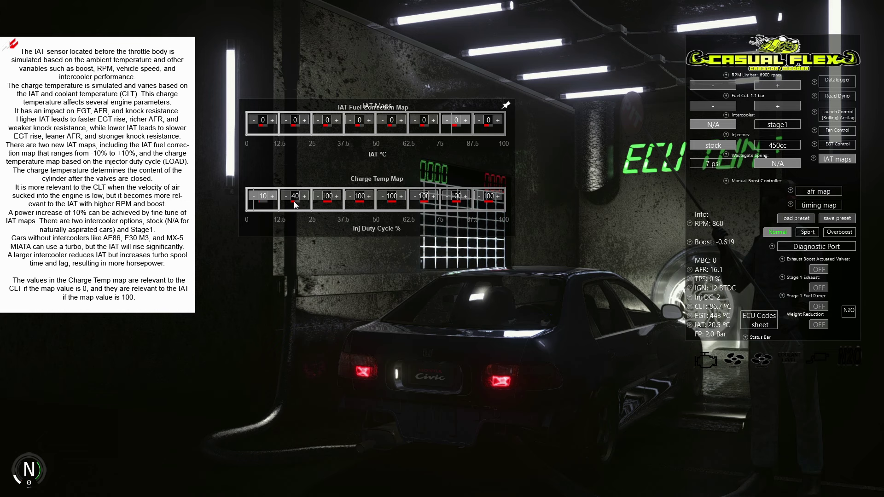
click(327, 201)
scroll(329, 204, up, 1)
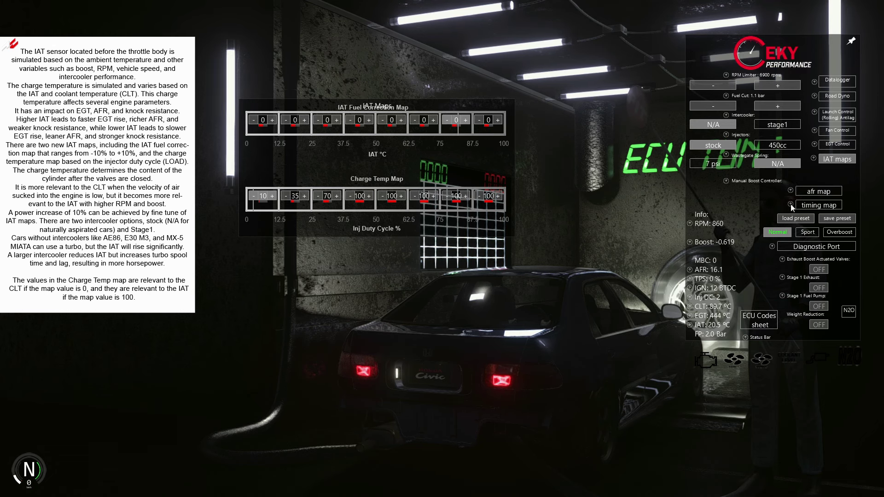
Set the IAT Fuel Correction Map cells, from low to high temperature, to 10, 7, 5, 2, -2, -5, -7 and -10.
click(385, 121)
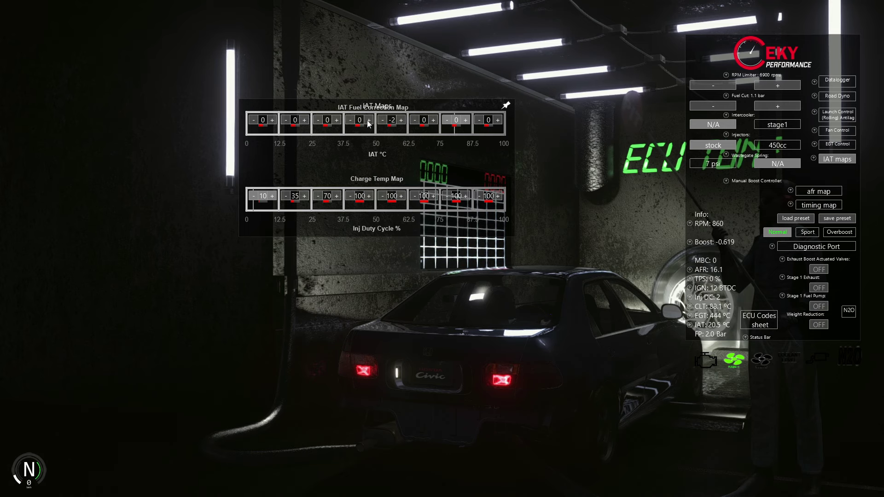
click(338, 122)
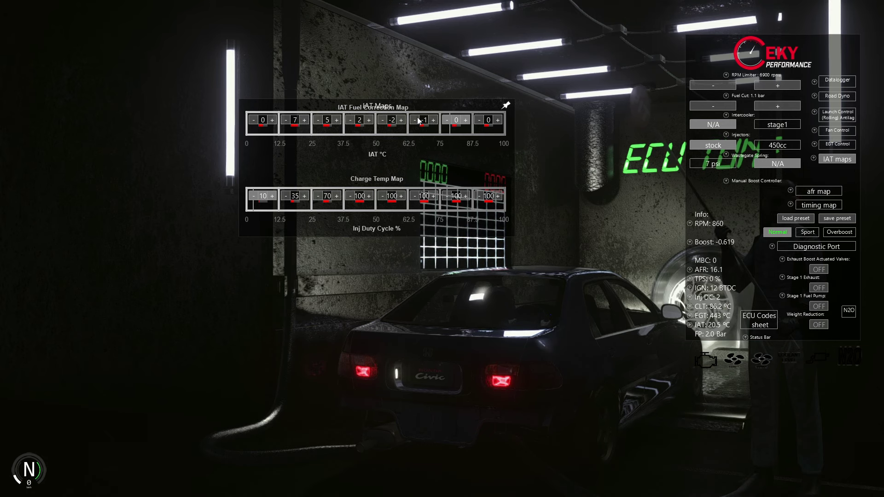
click(448, 120)
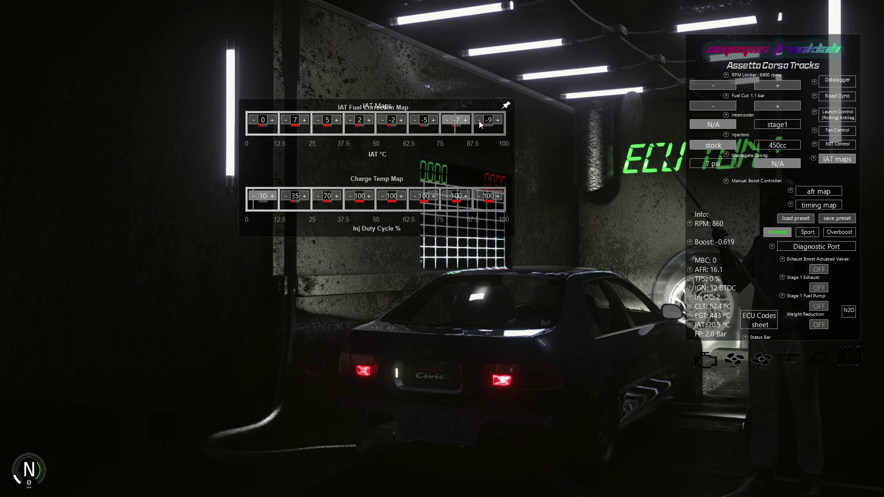
click(271, 124)
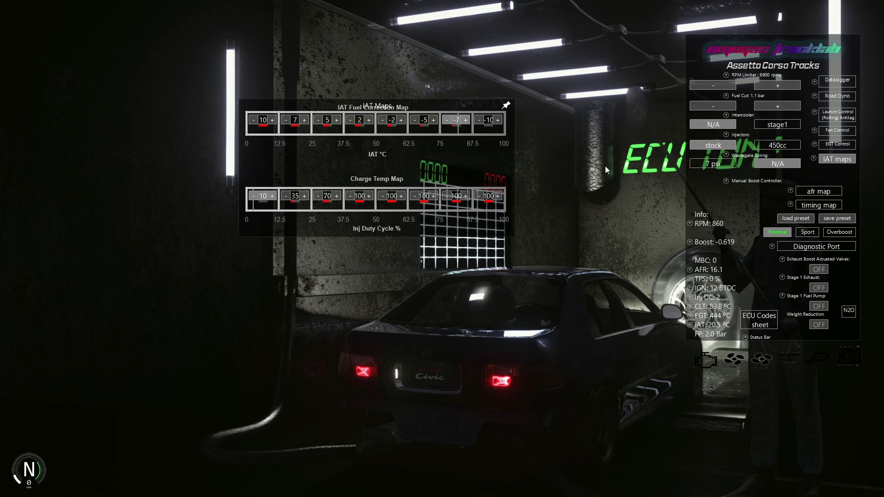
click(840, 161)
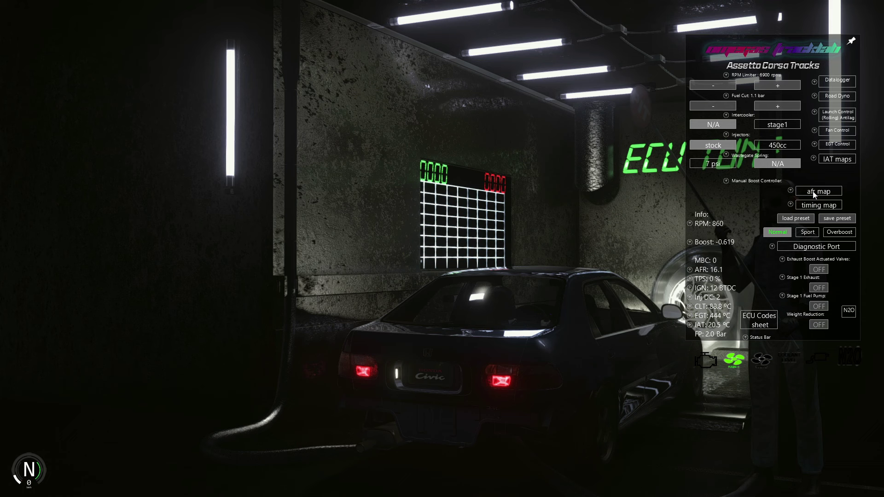
View the injection open time correction (AFR) map and the timing map, closing each one.
click(815, 193)
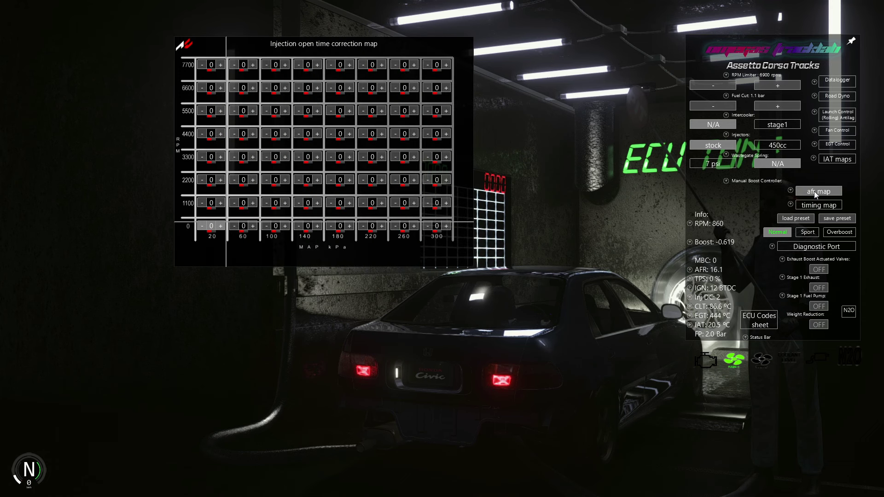
click(815, 193)
click(816, 206)
click(817, 206)
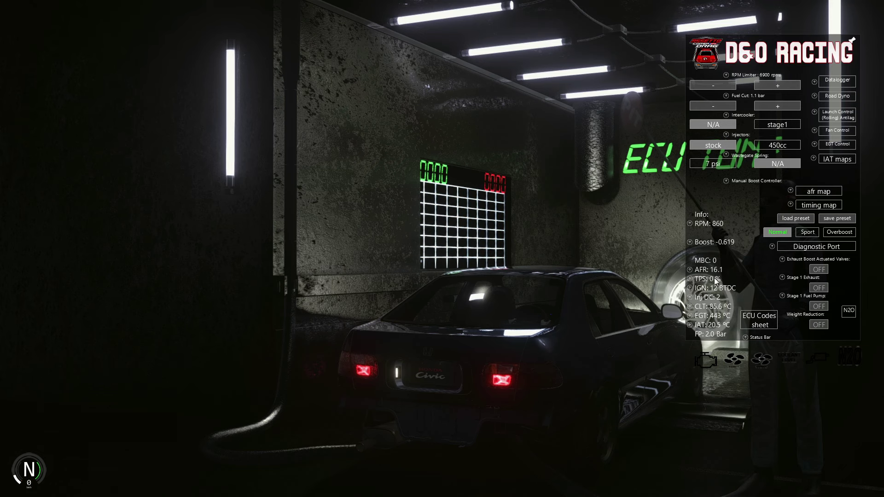
Rev the engine in neutral and briefly review the Road Dyno settings.
key(Up)
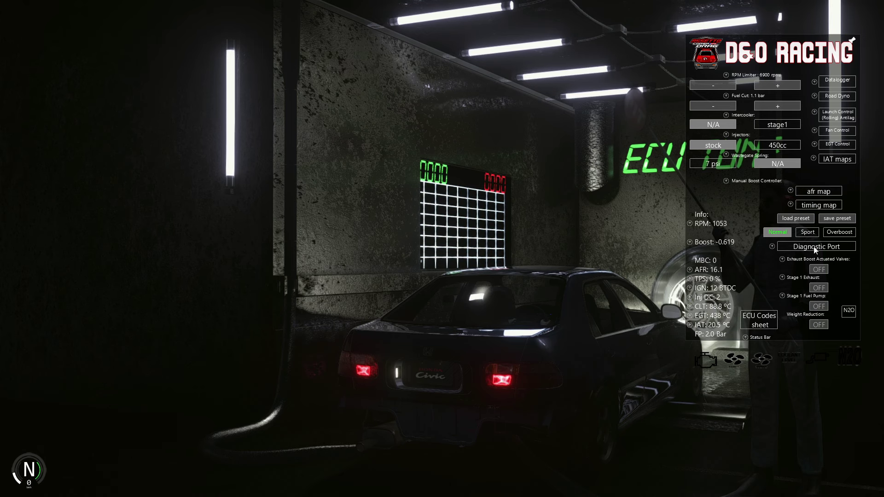
click(833, 97)
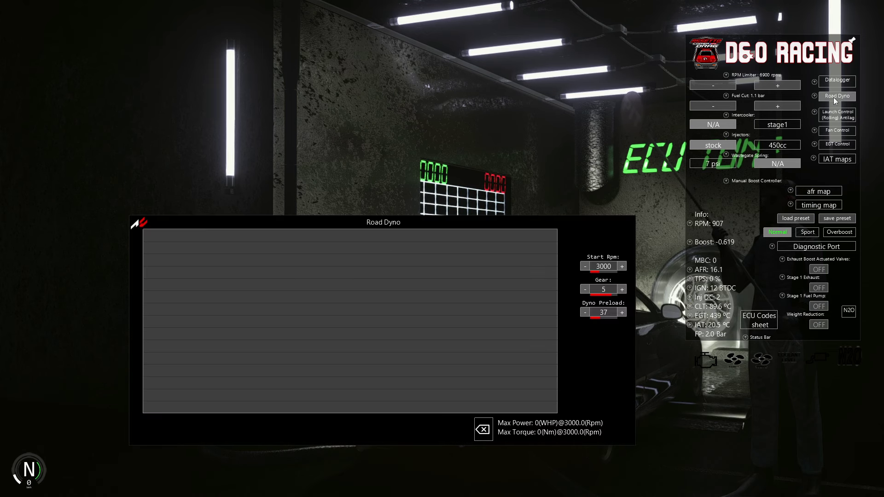
click(833, 98)
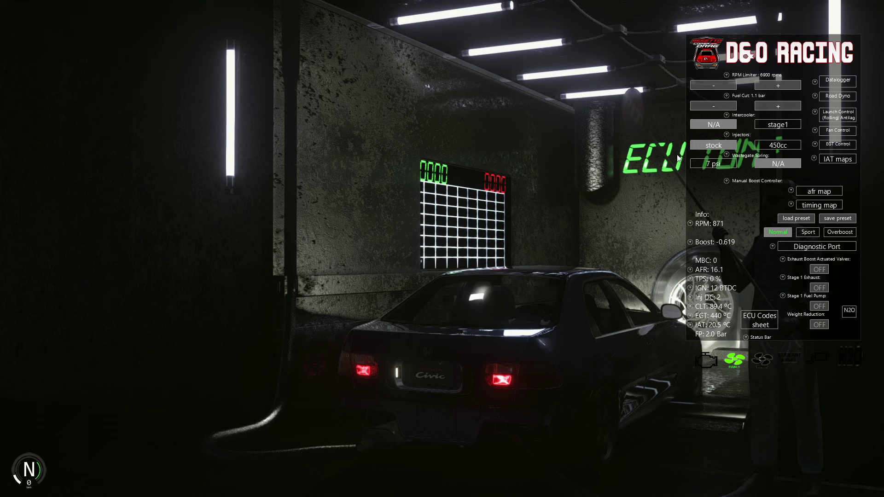
Accelerate the car on the dyno, shifting up from neutral to fourth gear.
key(a)
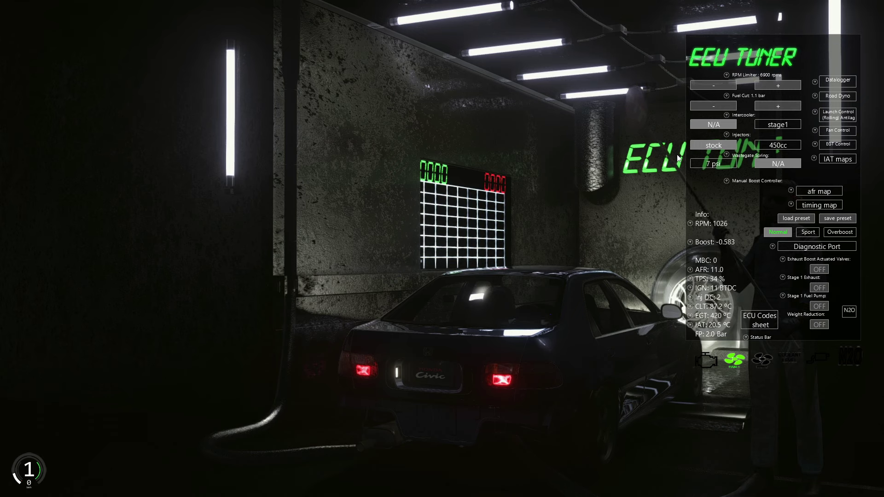
key(Up)
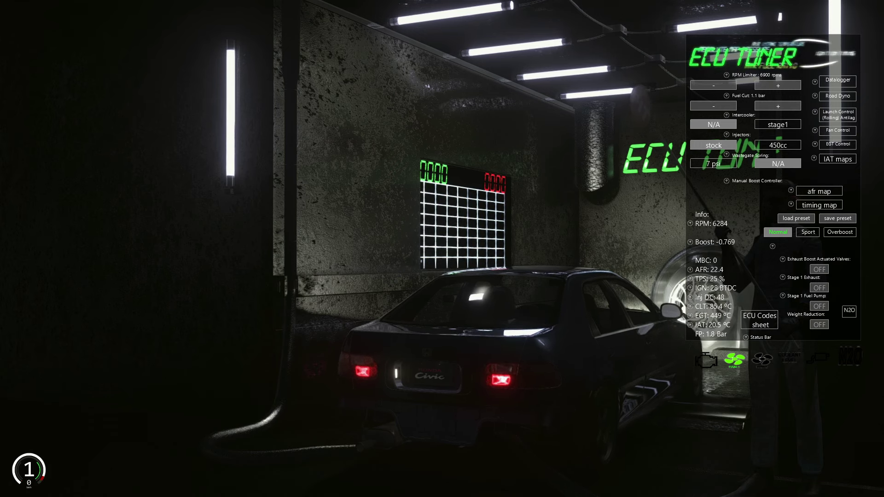
key(a)
key(a)
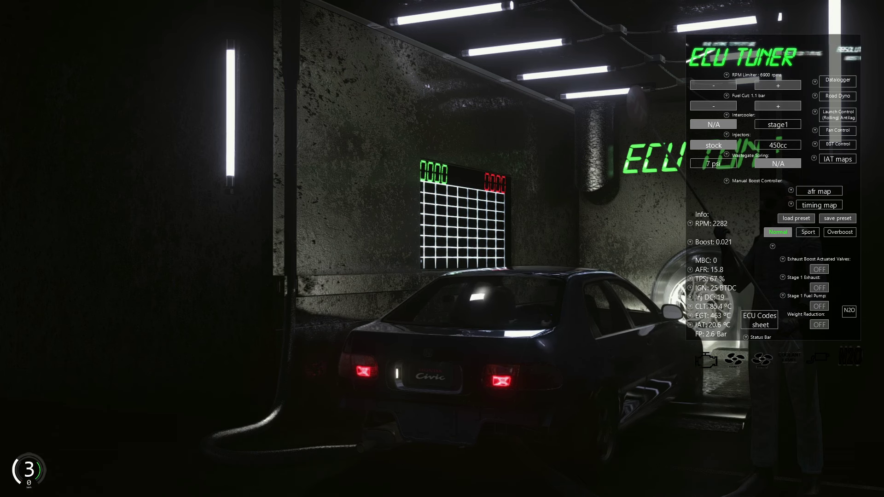
key(a)
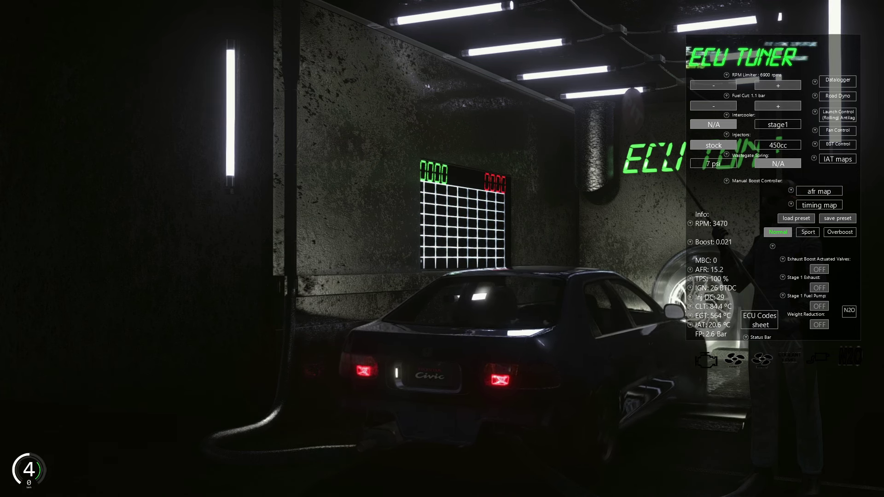
Finish the full-throttle dyno pull and return the car to neutral.
key(a)
key(a)
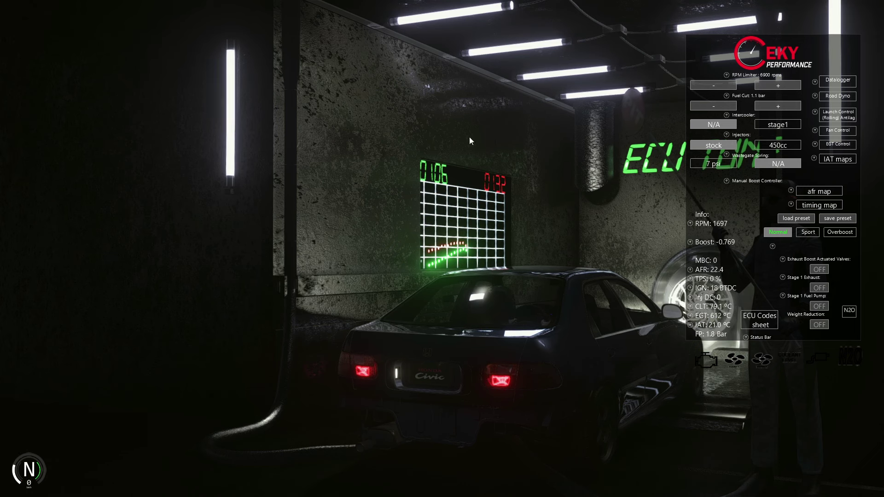
Pause the datalogger and examine the logged RPM, MAP, AFR and TPS values along the whole dyno pull.
click(835, 82)
click(330, 467)
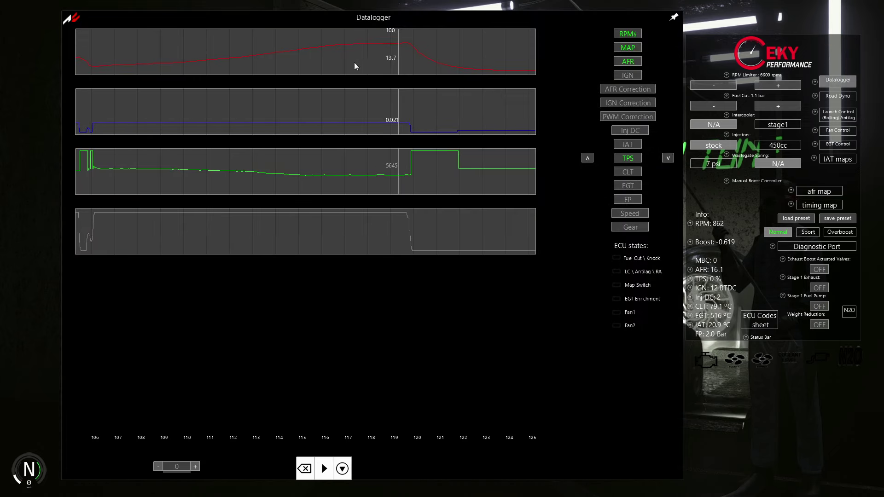
click(264, 67)
click(214, 69)
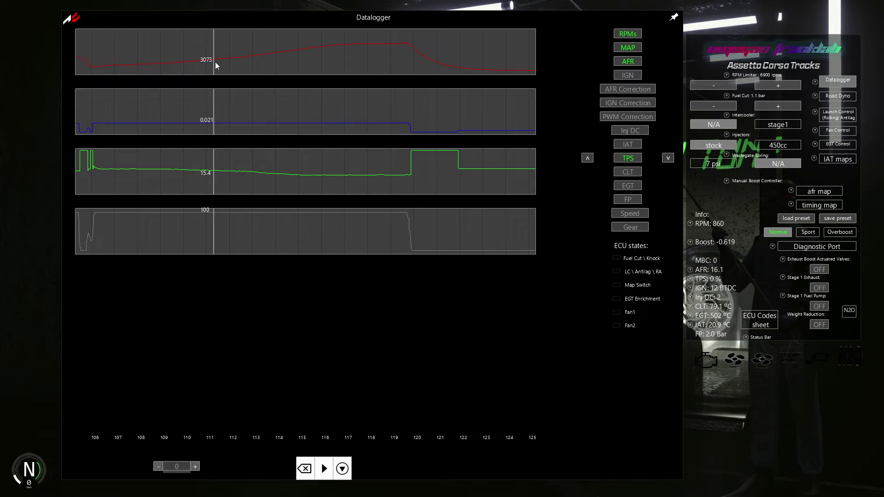
click(113, 65)
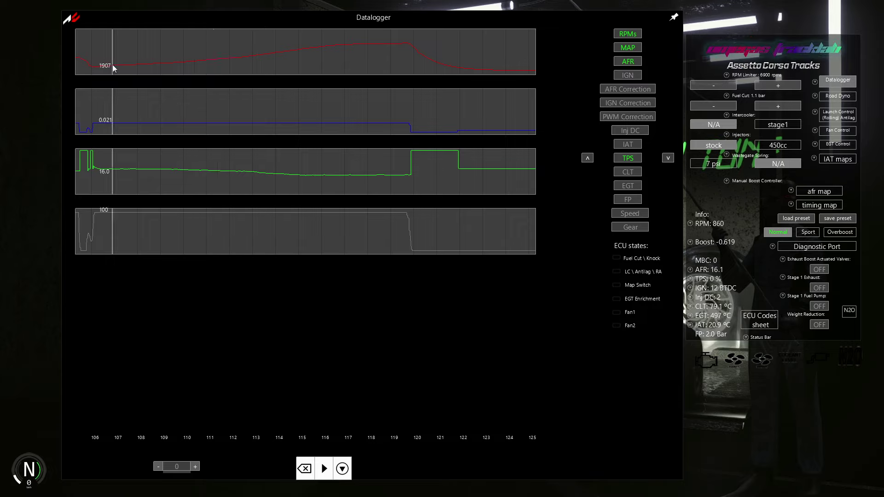
click(166, 63)
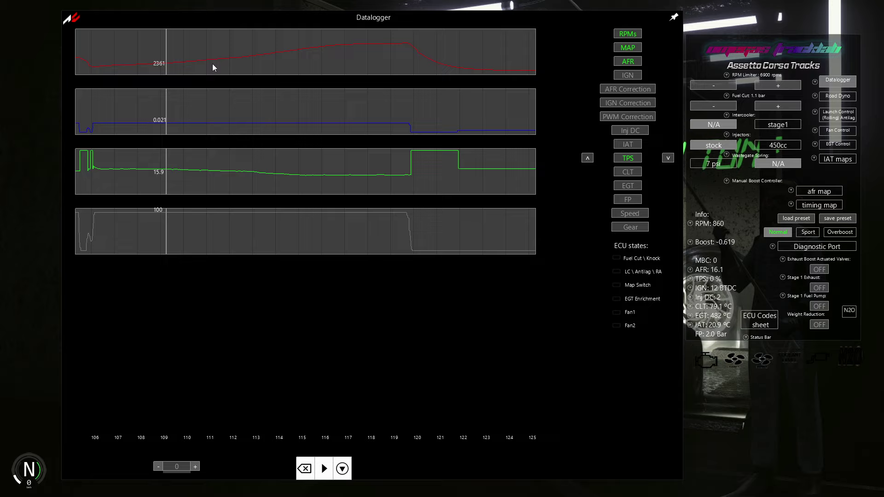
click(212, 64)
click(279, 62)
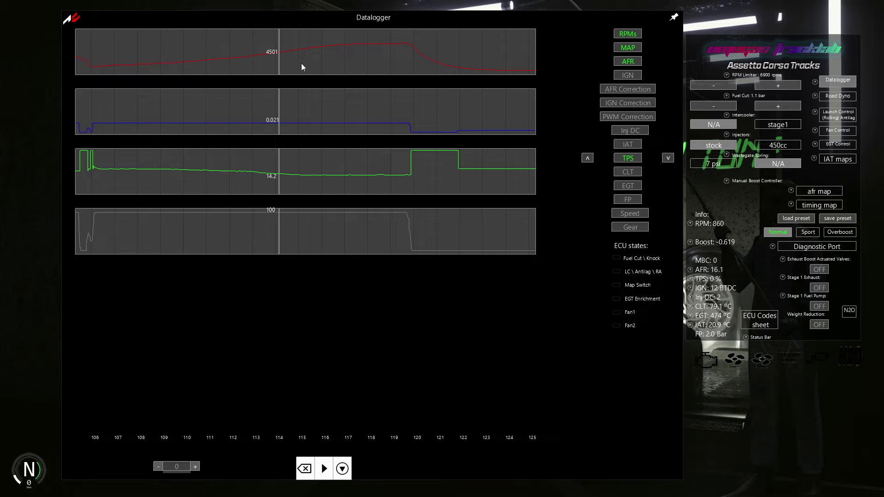
click(327, 63)
click(364, 60)
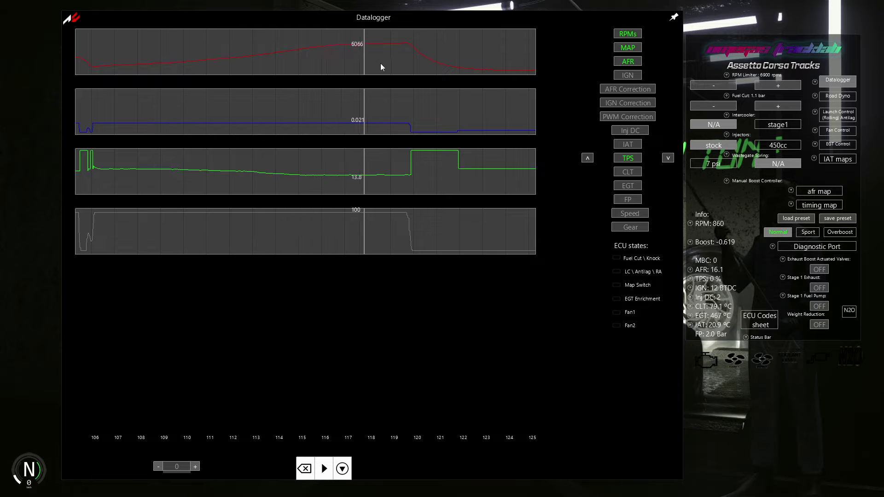
click(393, 63)
click(406, 65)
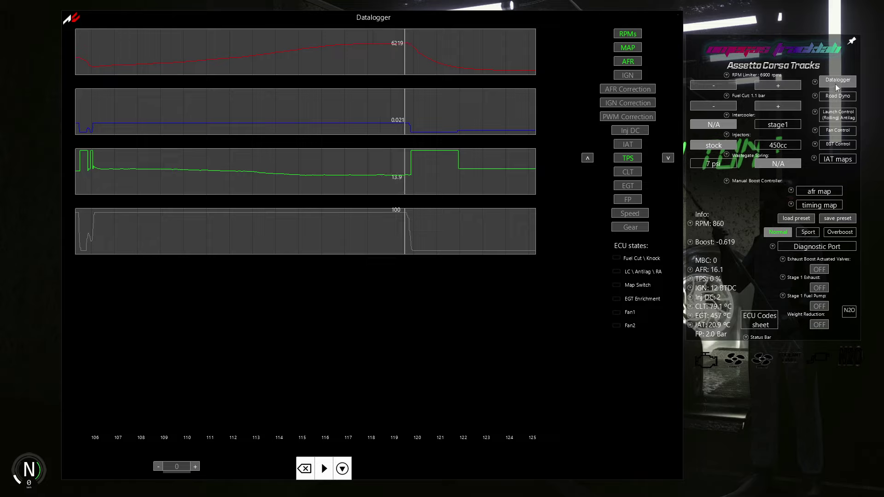
Resume recording in the datalogger and close it.
click(321, 473)
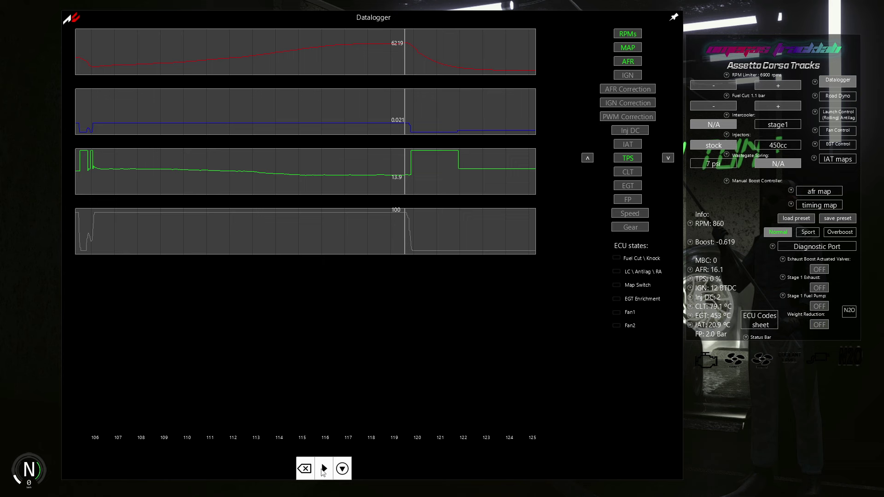
click(324, 469)
click(833, 81)
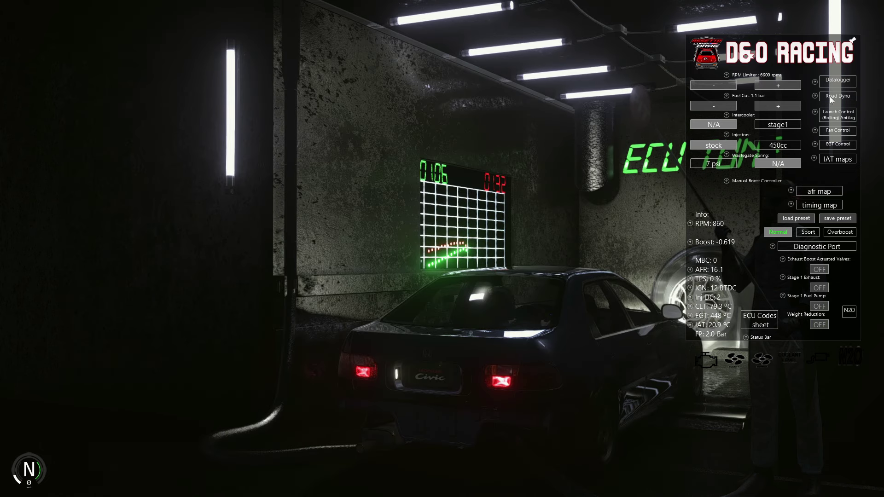
Bridge the diagnostic port's E and Ign pins, advance the idle ignition timing to 18 BTDC, and remove the bridge.
click(814, 249)
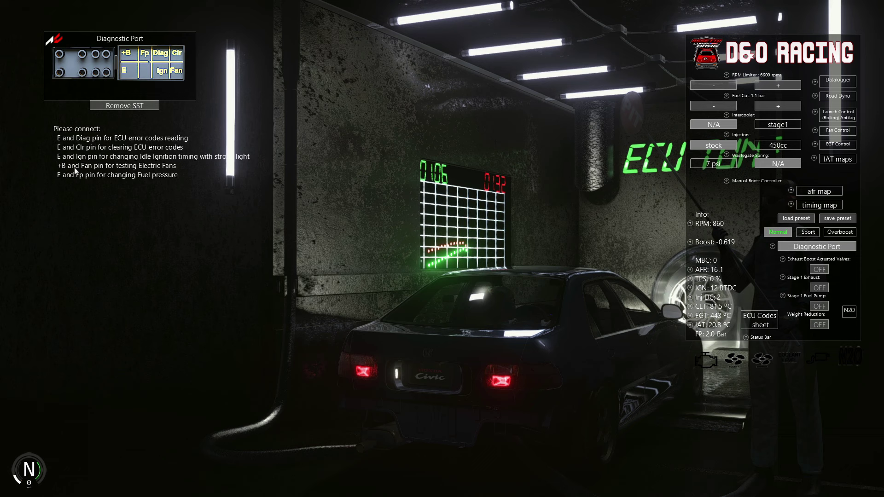
click(60, 73)
click(97, 72)
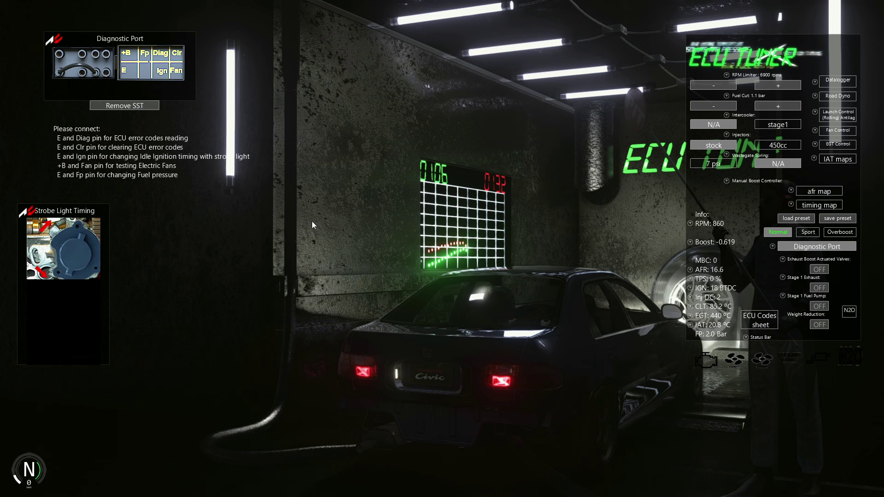
click(136, 106)
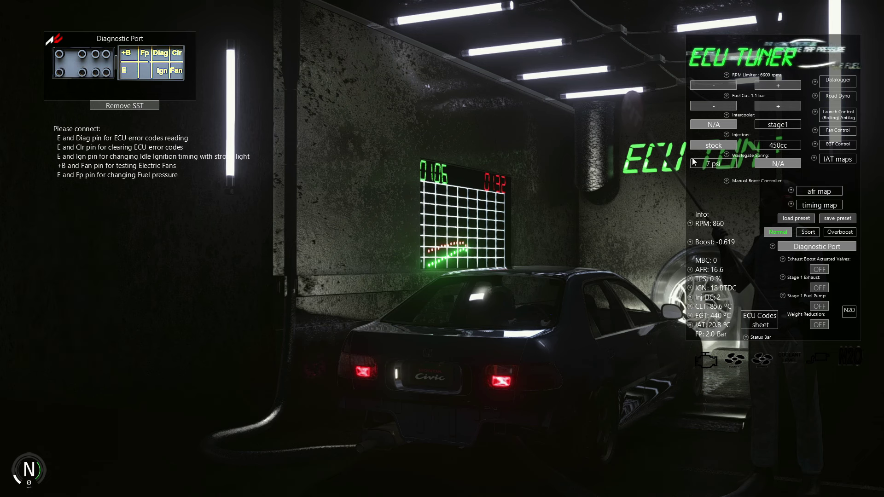
click(800, 244)
View the Road Dyno graph of the first pull, clear it and close the dyno.
click(838, 96)
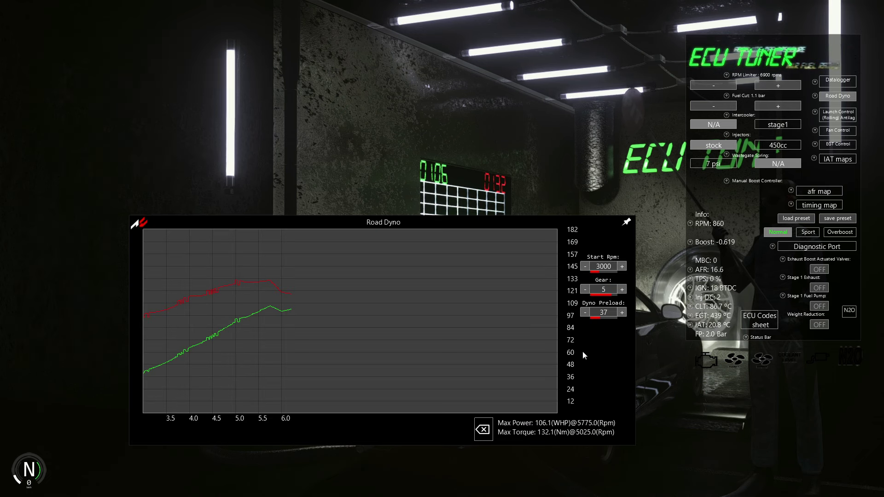
click(482, 428)
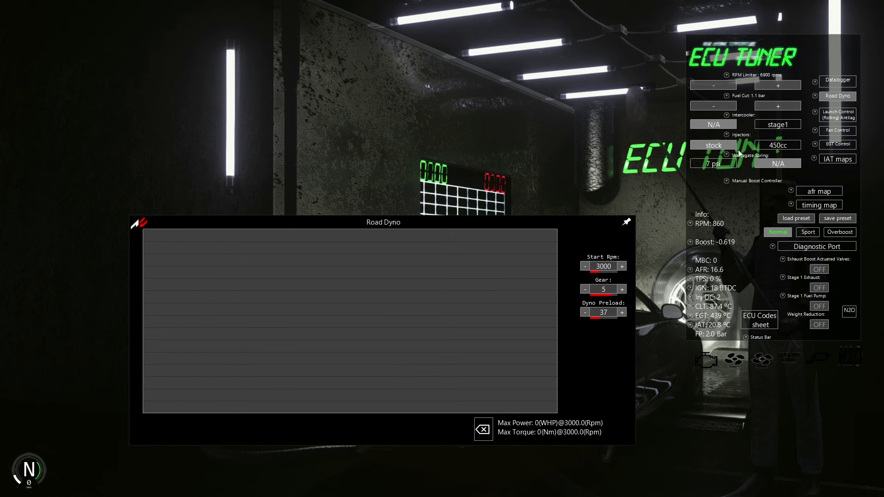
click(846, 99)
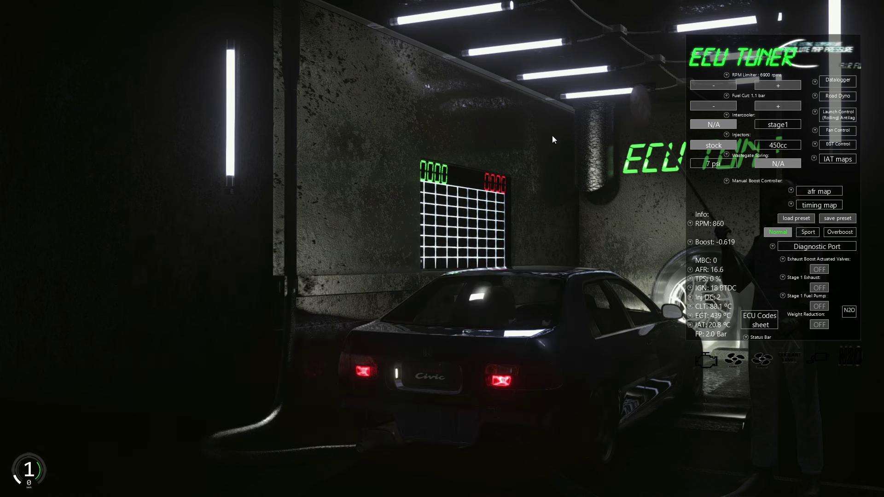
Run another dyno pull, shifting up from first to fifth gear and accelerating at full throttle before returning to neutral.
key(w)
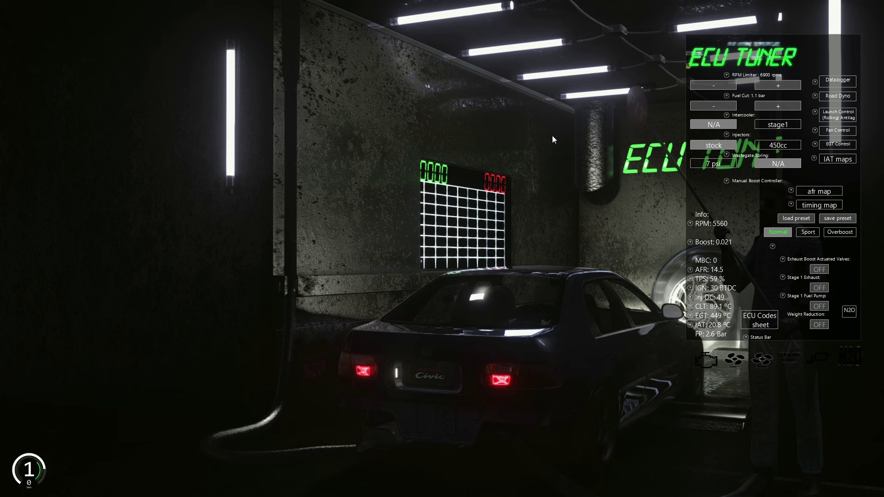
key(e)
key(e)
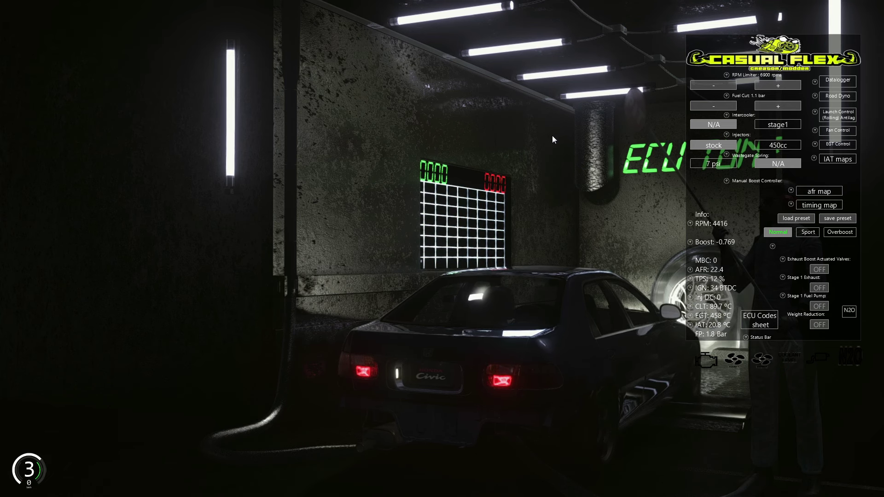
key(w)
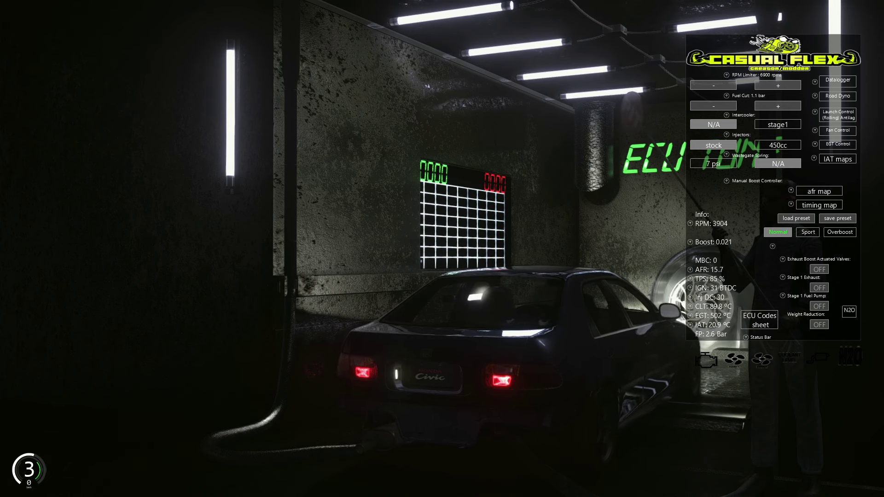
key(e)
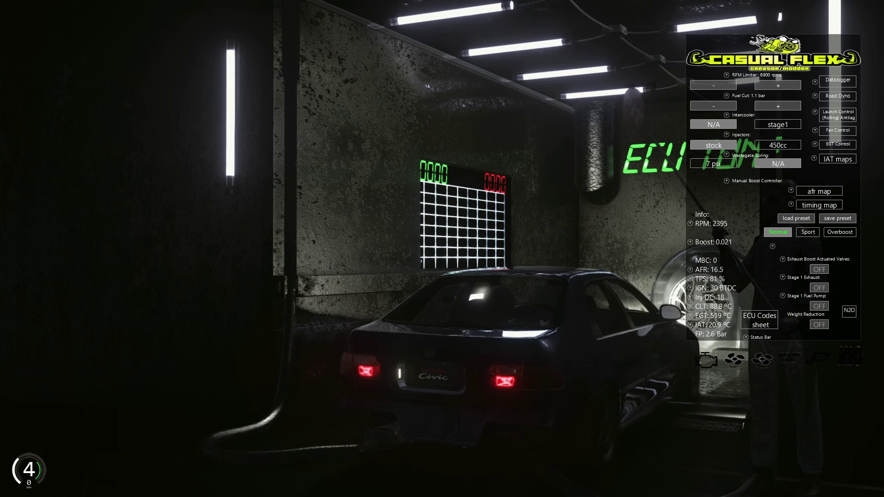
key(e)
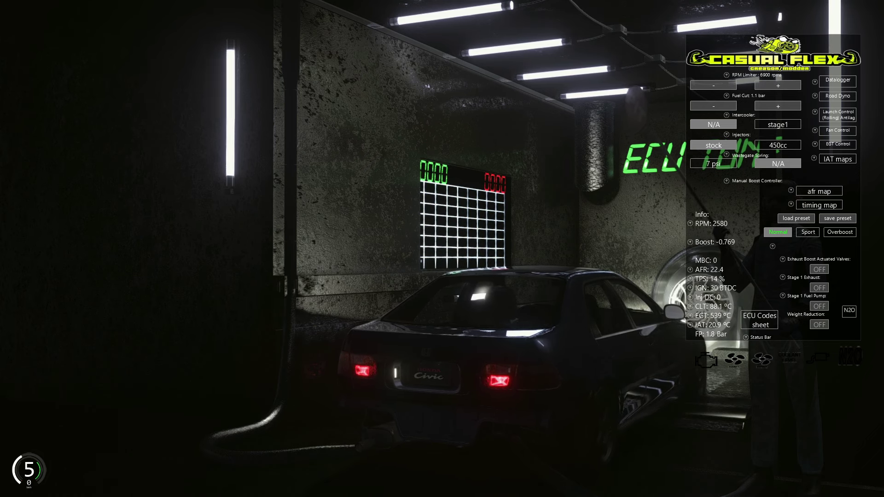
key(w)
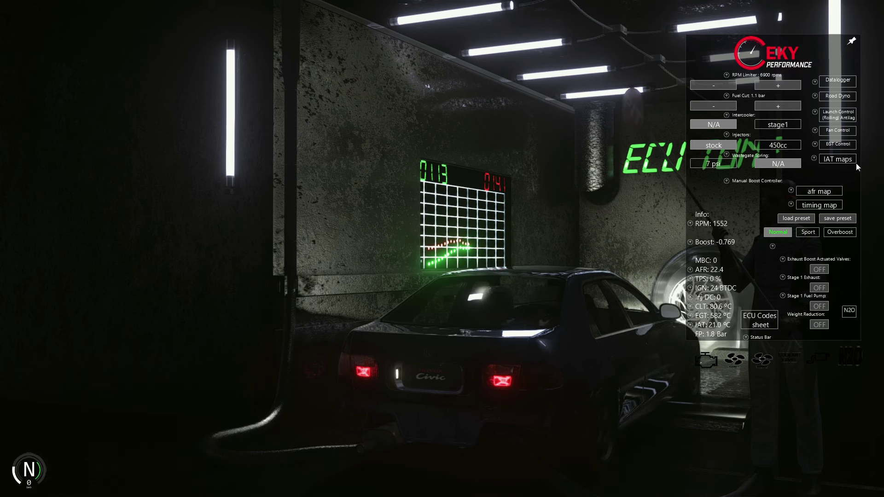
Pause the datalogger, examine the AFR trace across the fifth-gear pull, and close the log.
click(833, 82)
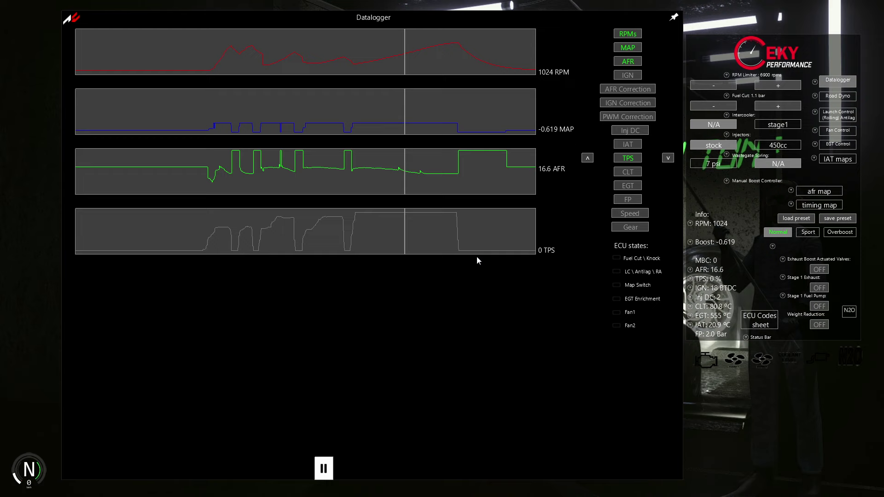
click(324, 468)
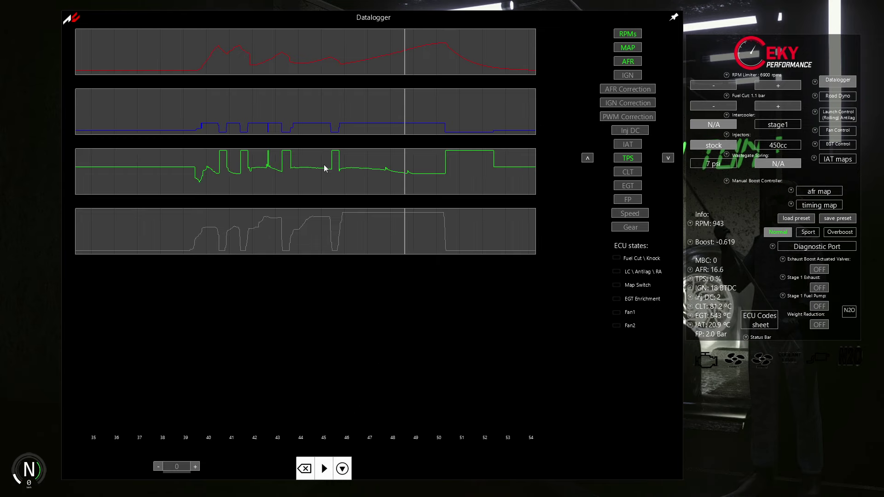
click(346, 69)
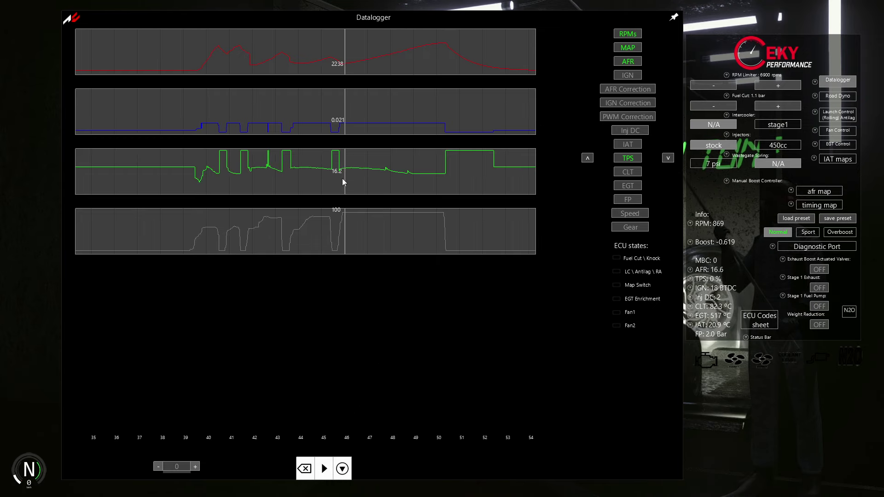
drag(357, 176, 441, 184)
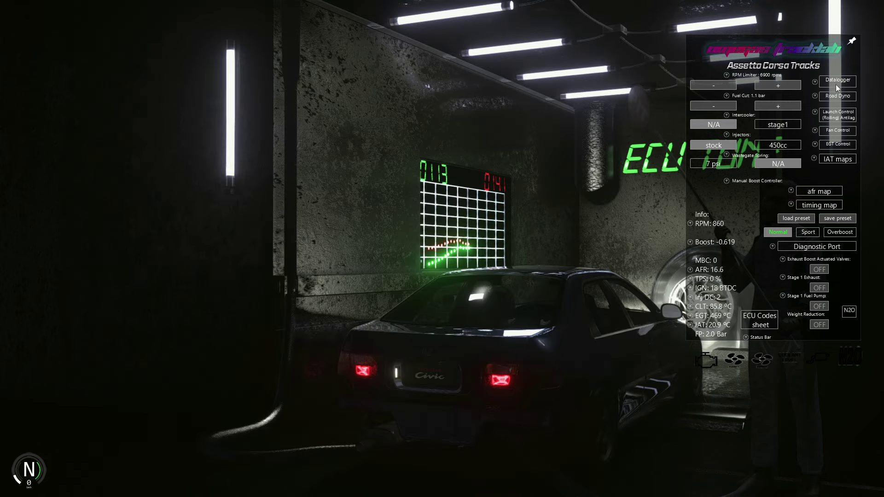
click(837, 83)
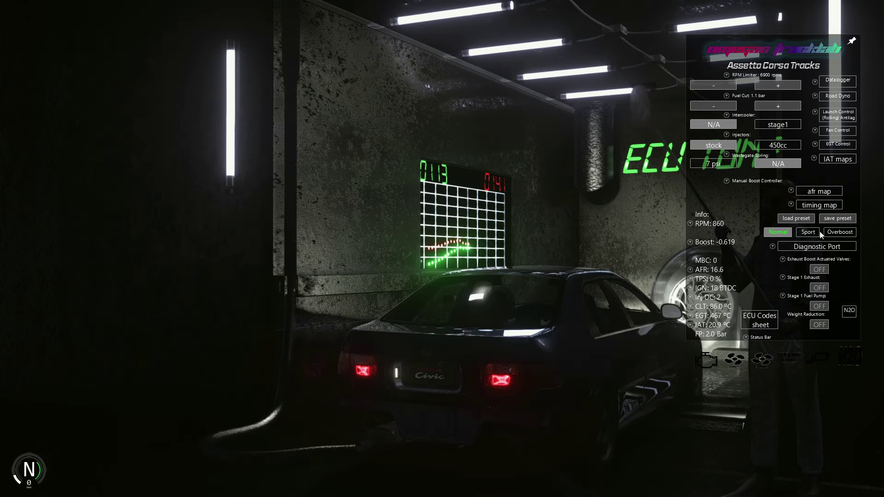
Reconnect the diagnostic port's E and Ign pins, advance the idle ignition timing to 20 BTDC, and disconnect them.
click(820, 249)
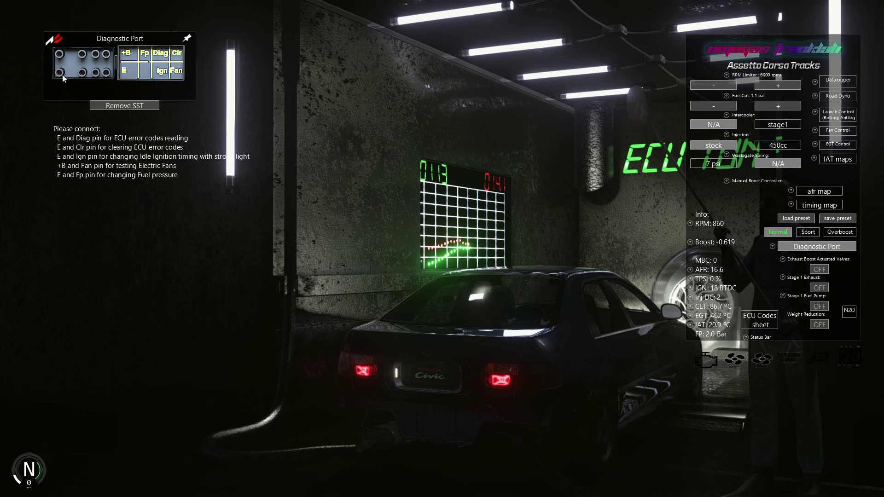
drag(61, 73, 96, 72)
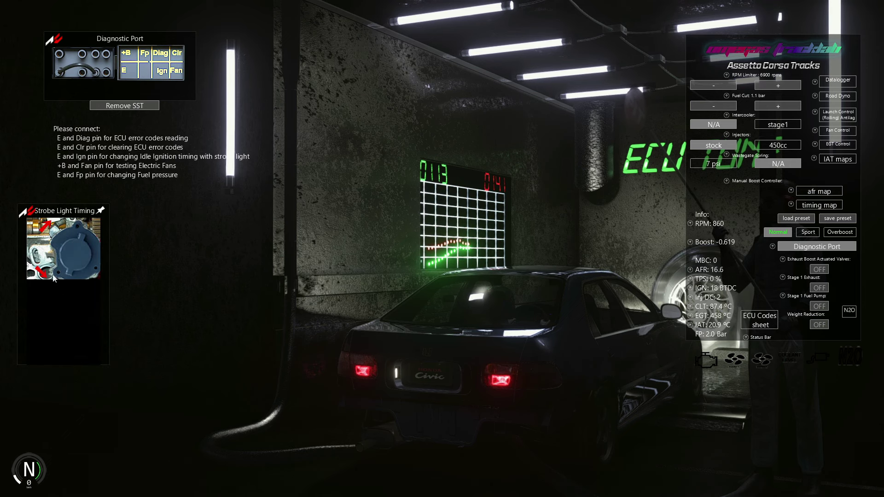
click(38, 270)
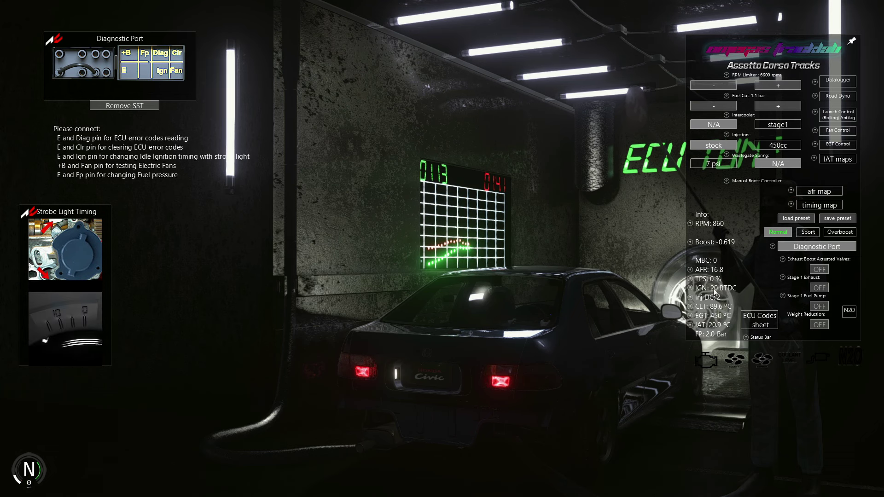
click(132, 106)
click(808, 246)
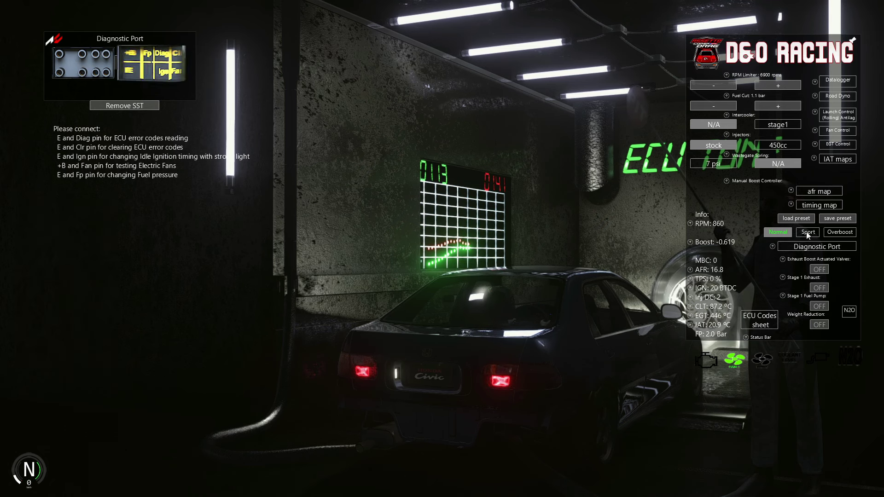
Clear the second pull's results from the Road Dyno and close it.
click(837, 96)
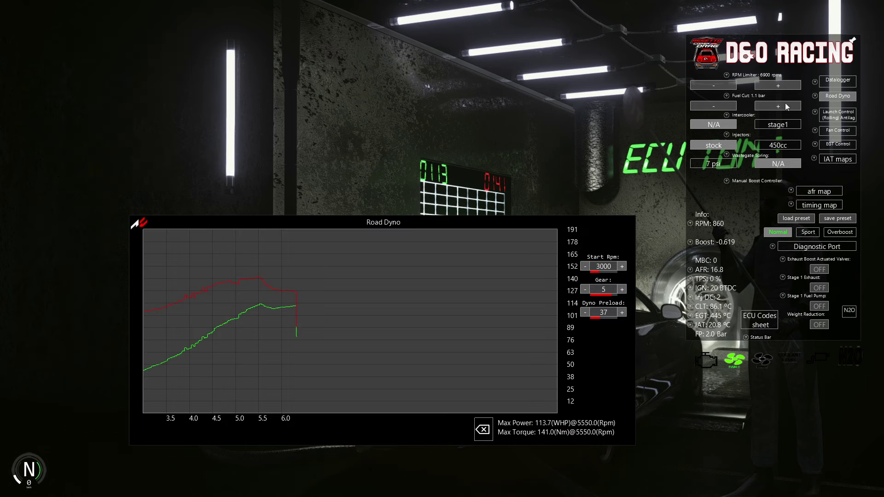
click(485, 430)
click(829, 97)
Erase the recorded datalogger traces, restart logging and close the datalogger.
click(835, 80)
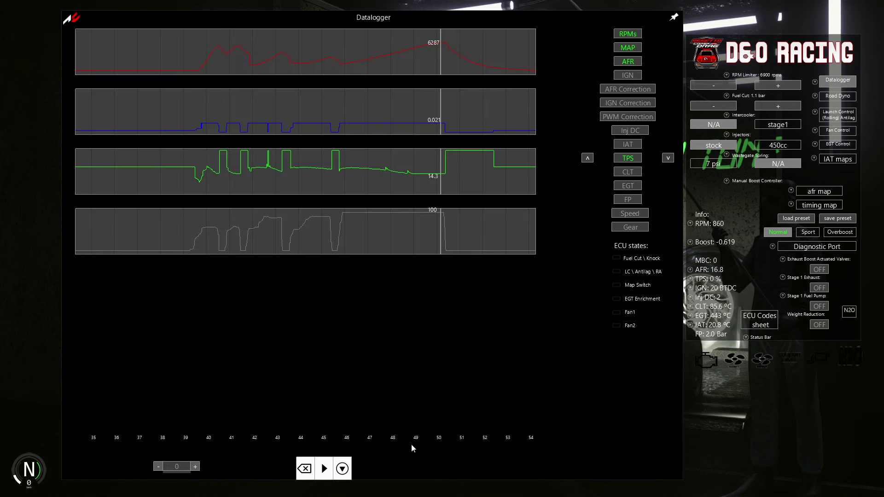
click(304, 469)
click(324, 469)
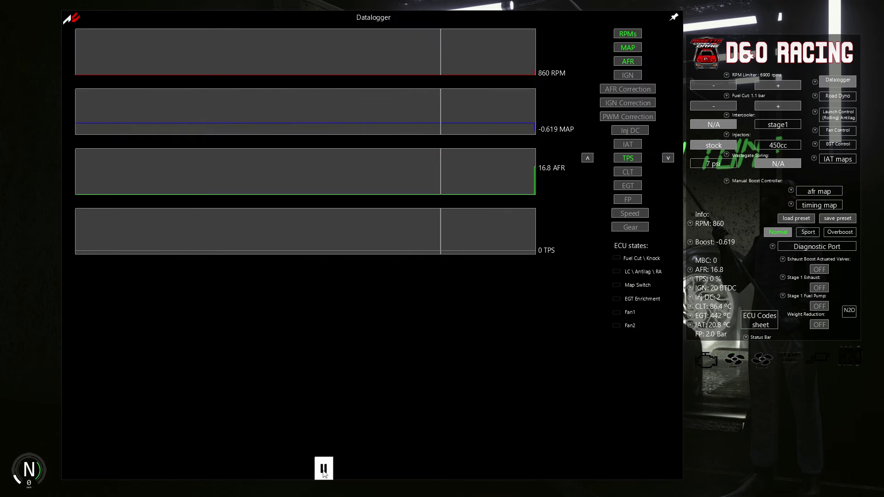
click(834, 84)
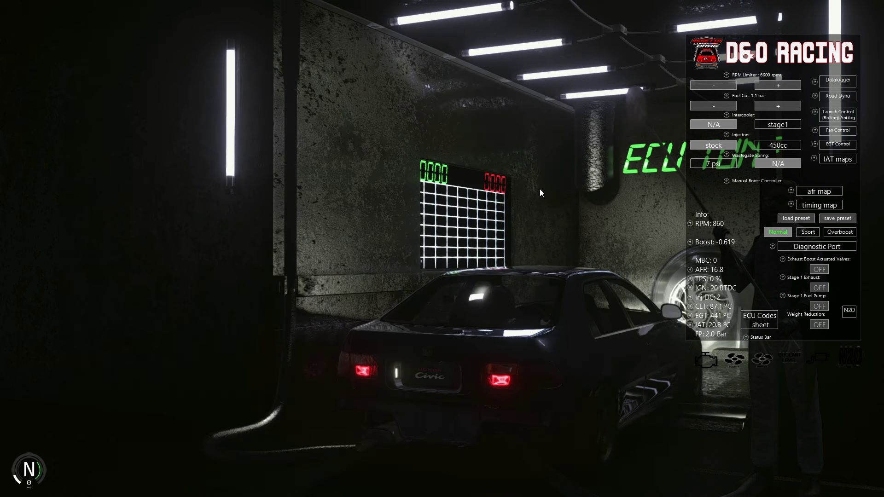
Run a dyno pull by accelerating through the gears to fifth, holding full throttle past 6300 rpm, and return to neutral.
key(a)
key(Up)
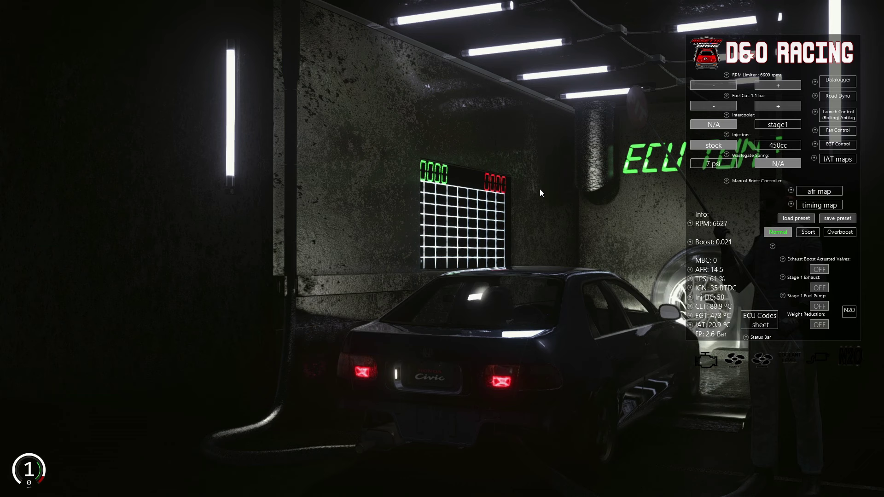
key(z)
key(shift)
key(shift)
key(Up)
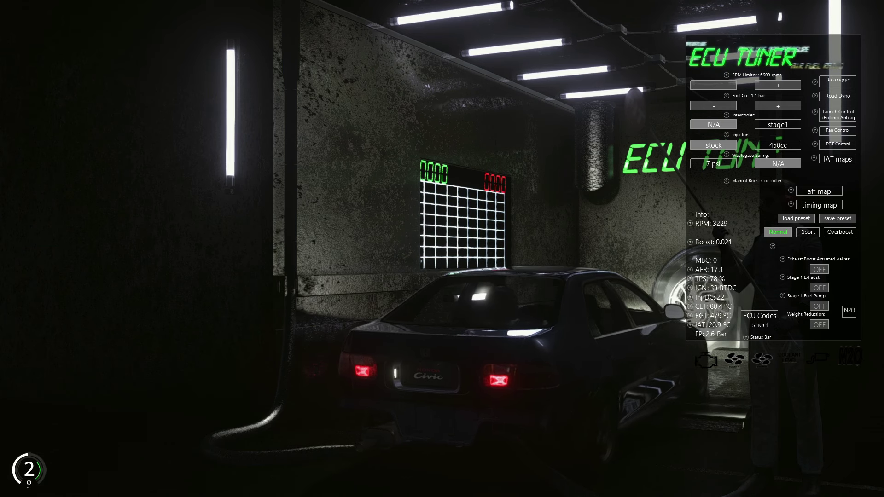
key(shift)
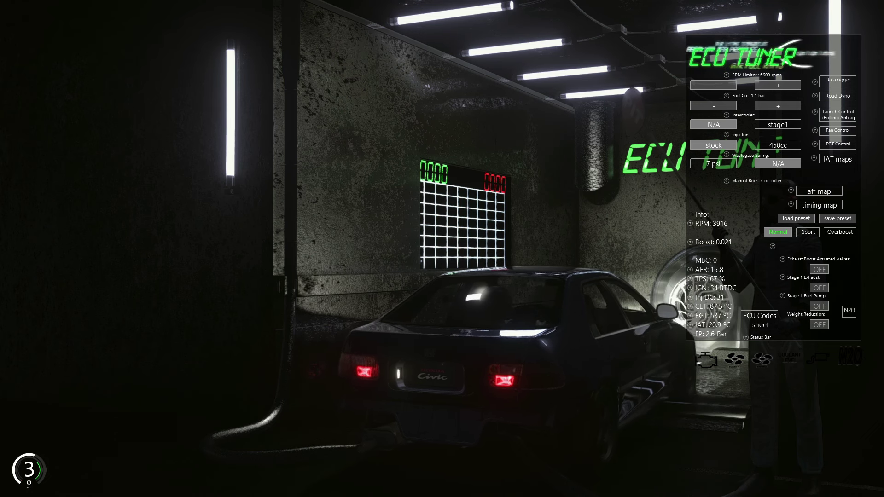
key(shift)
key(Up)
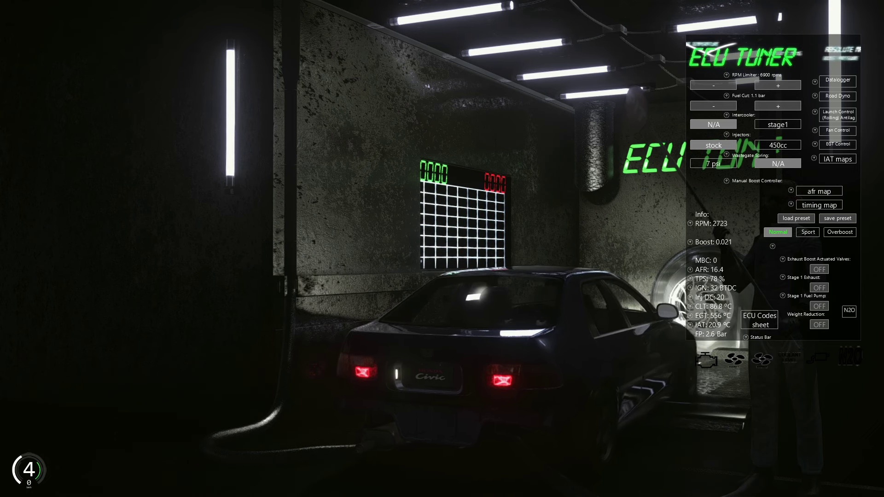
key(shift)
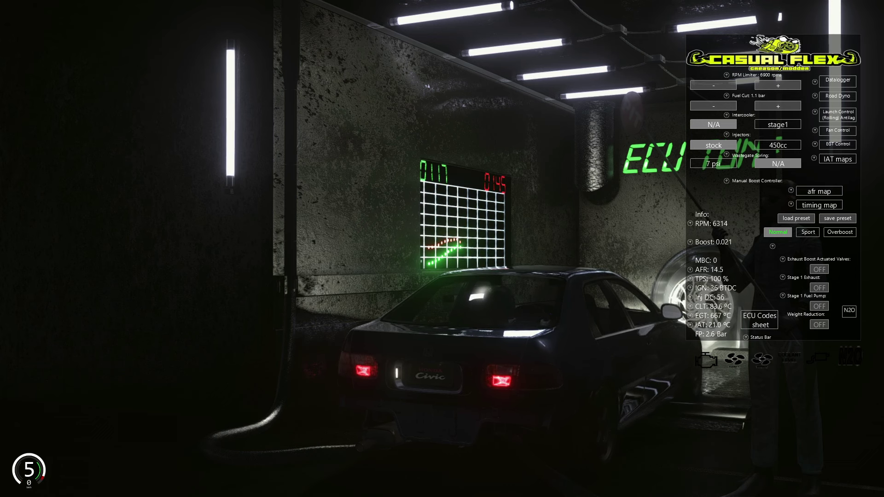
key(n)
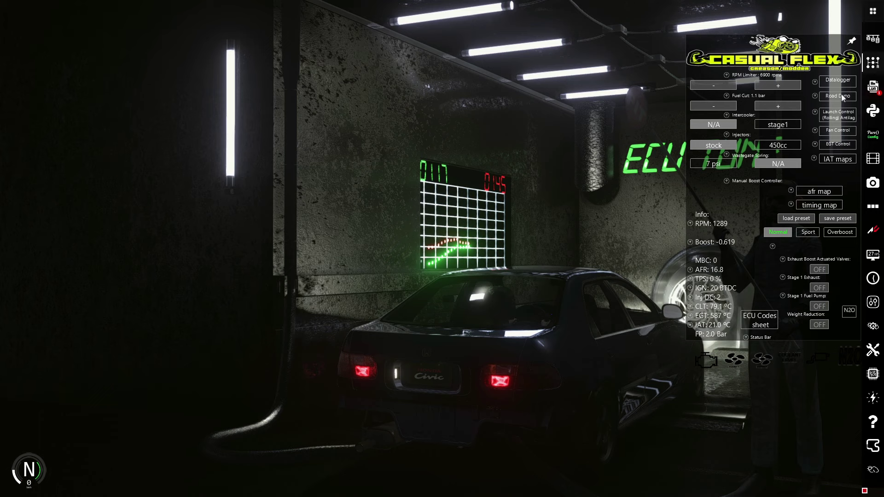
Pause the datalogger, examine the AFR trace across the fifth-gear pull, and close it with a cleared log recording again.
click(837, 82)
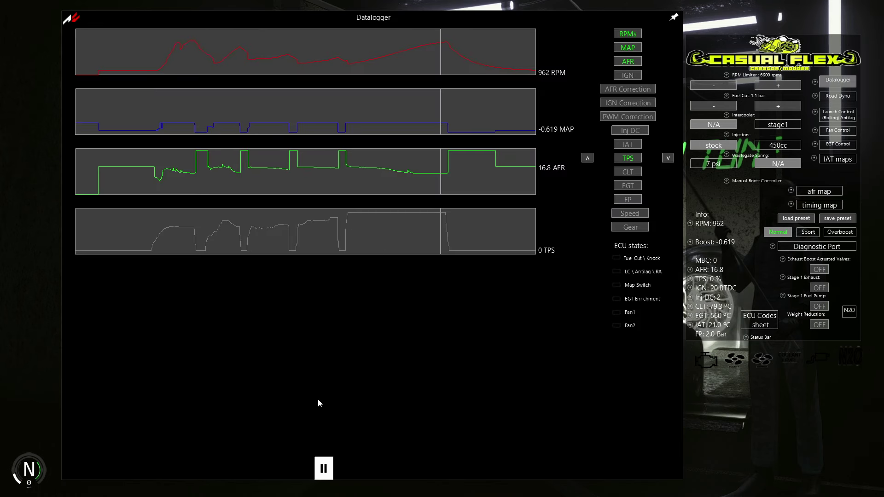
click(324, 468)
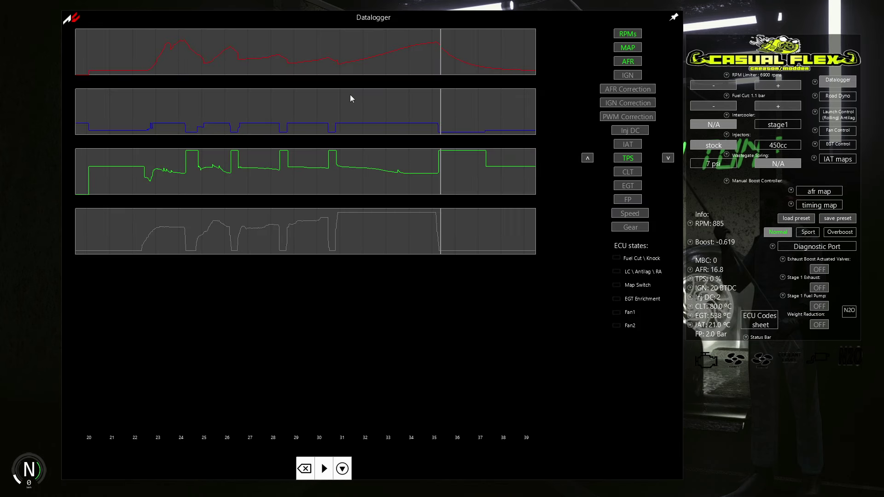
drag(350, 94, 433, 98)
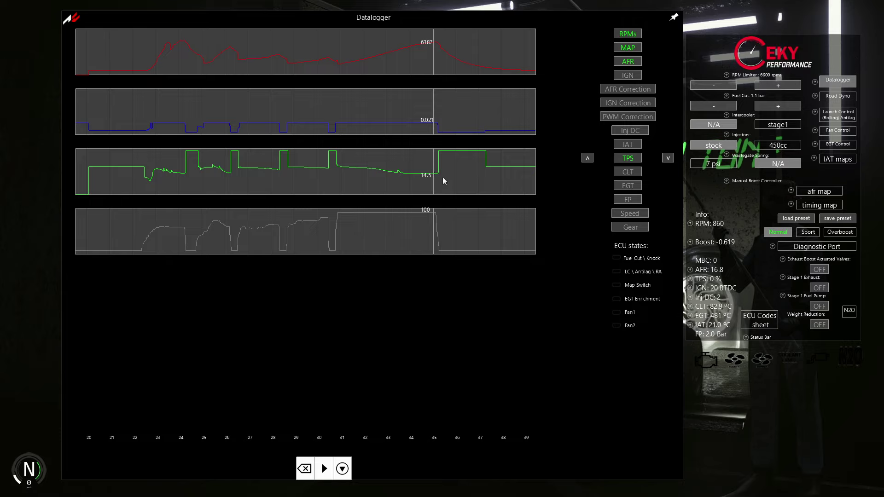
click(375, 185)
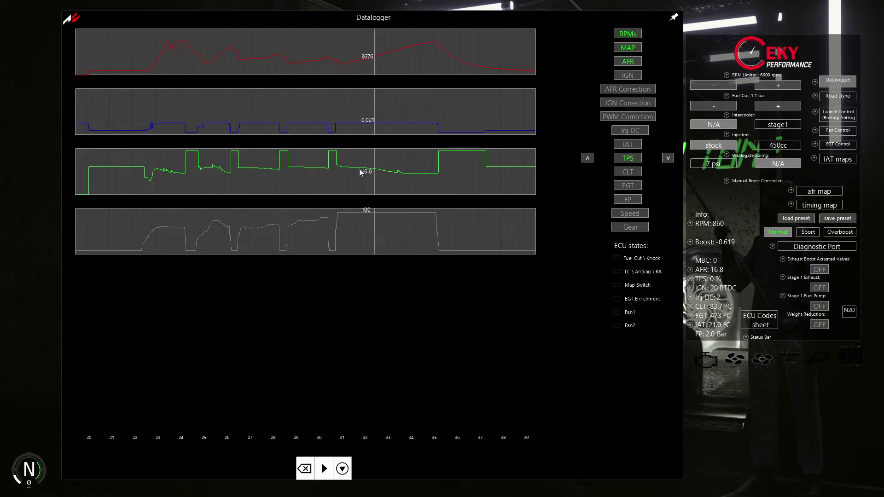
click(325, 469)
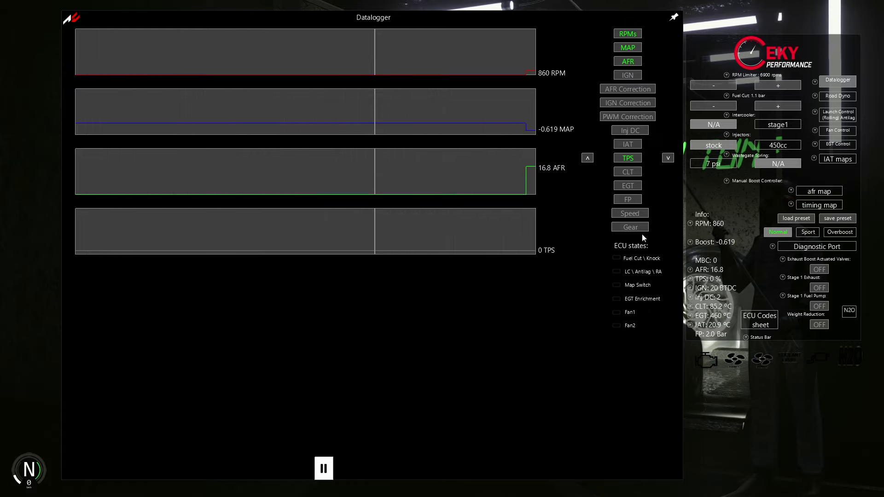
click(838, 81)
Connect the diagnostic port's E and Fp pins, raise the fuel pressure to 2.6 bar, disconnect the pins and close the port.
click(820, 247)
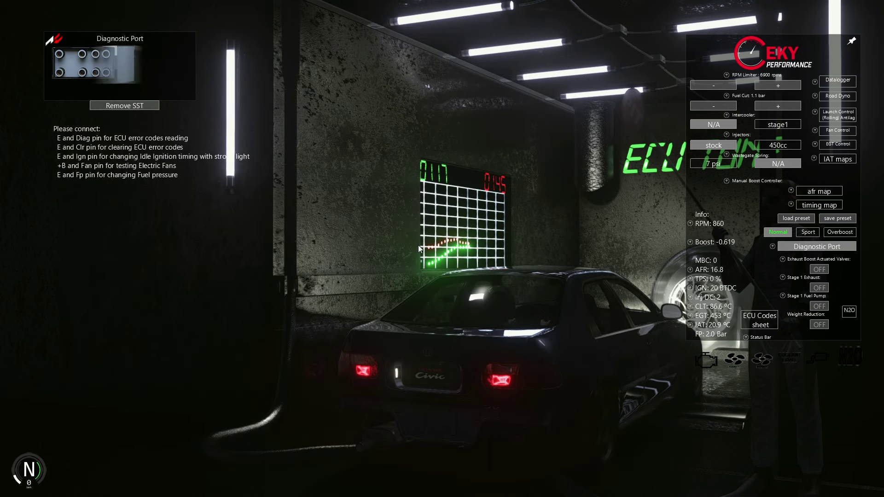
drag(62, 73, 84, 54)
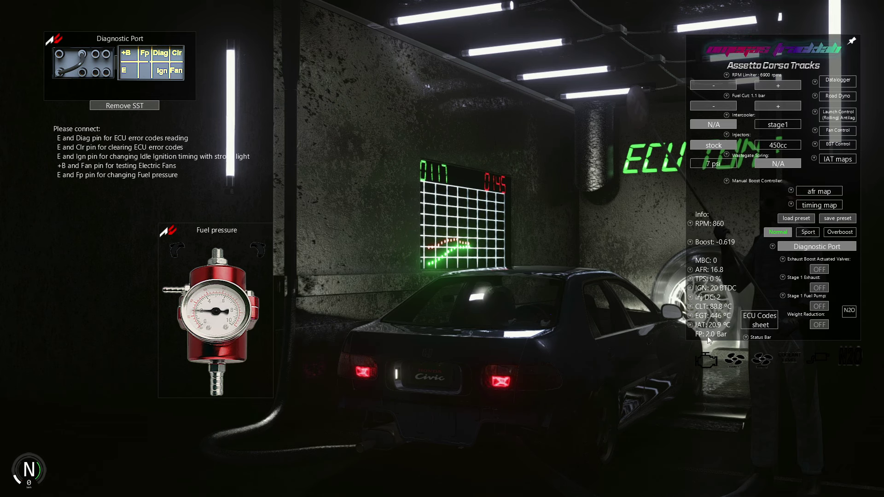
click(257, 250)
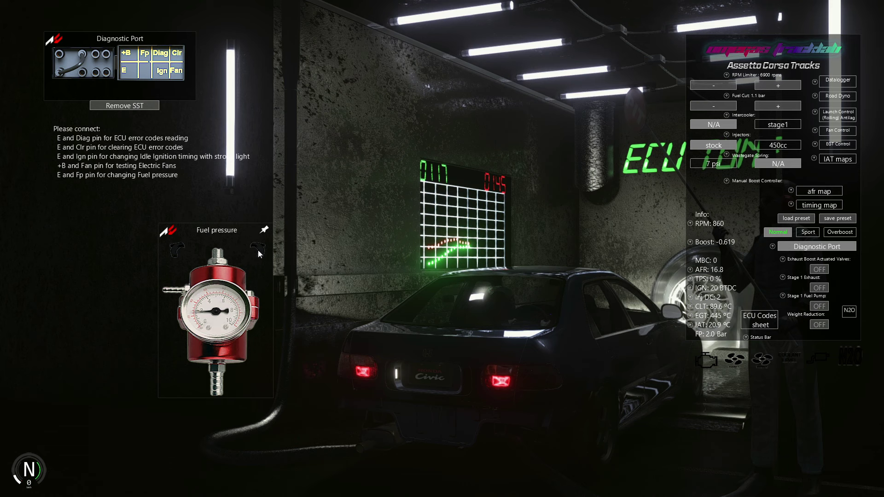
click(176, 250)
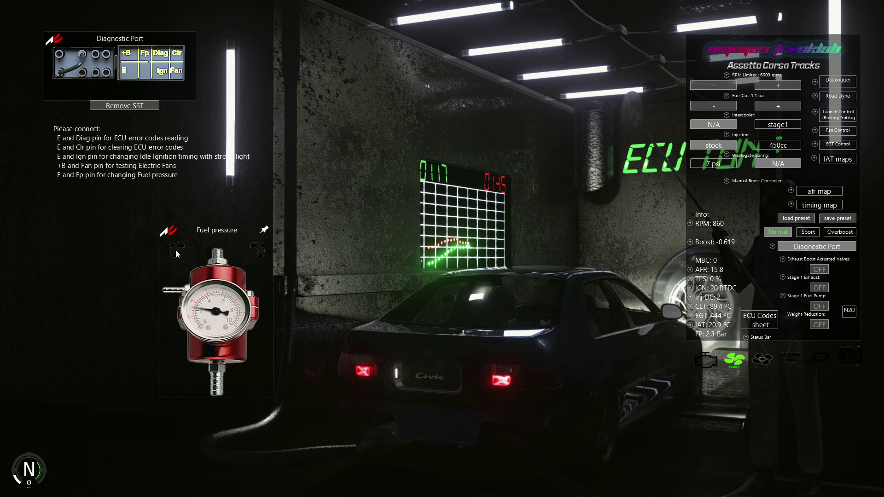
click(176, 250)
click(175, 250)
click(176, 250)
click(175, 250)
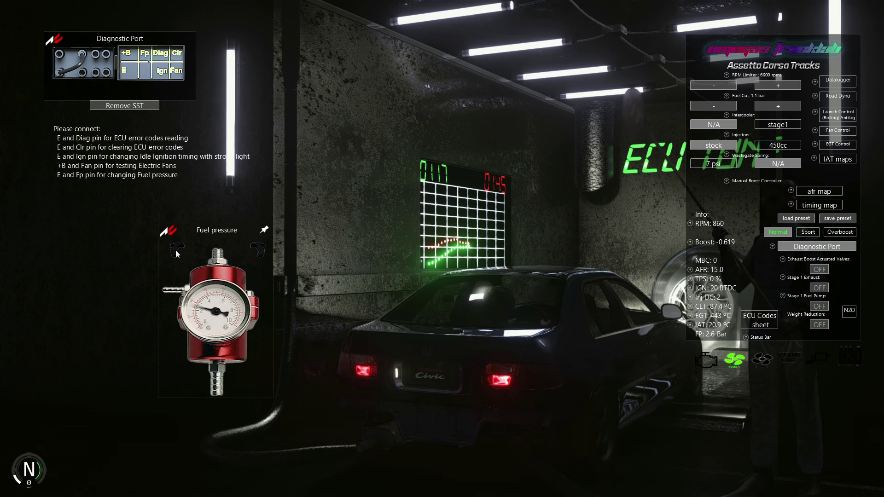
click(143, 110)
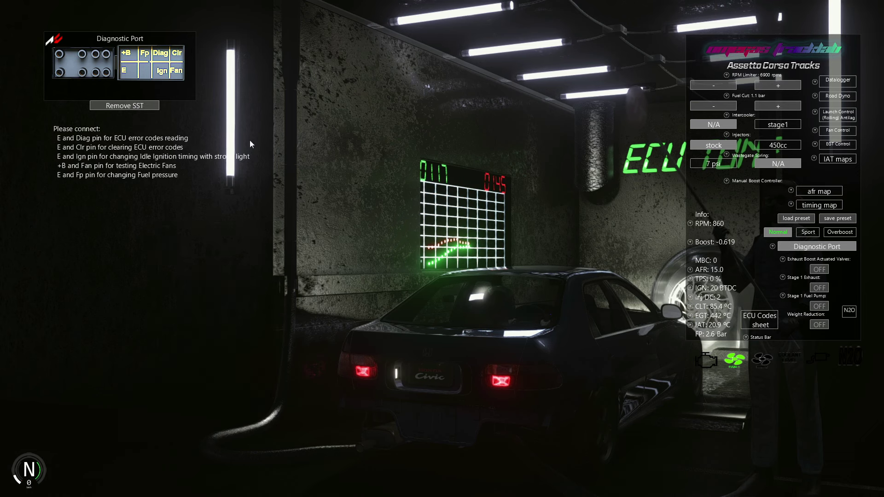
click(819, 249)
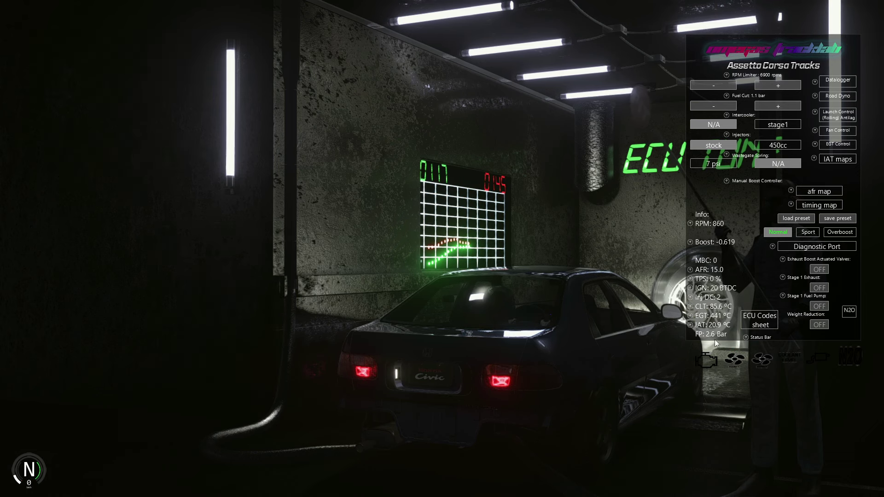
Clear the previous pull's power and torque results from the Road Dyno and close it.
click(840, 95)
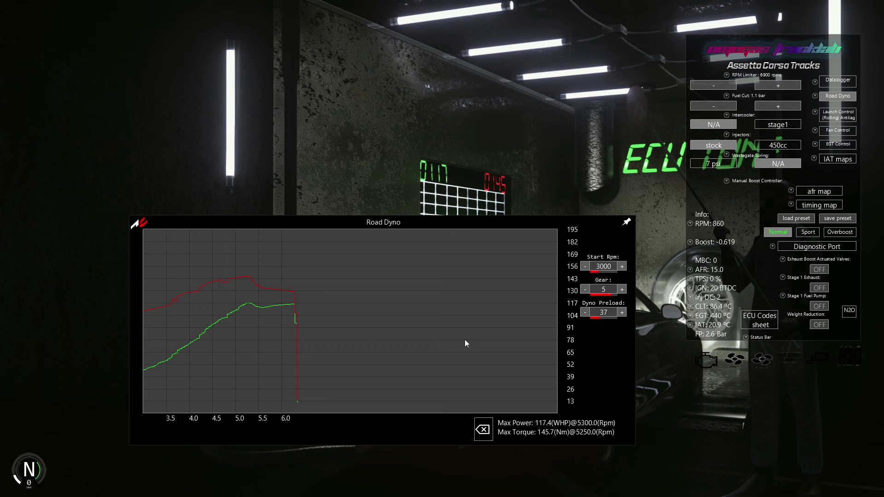
click(490, 430)
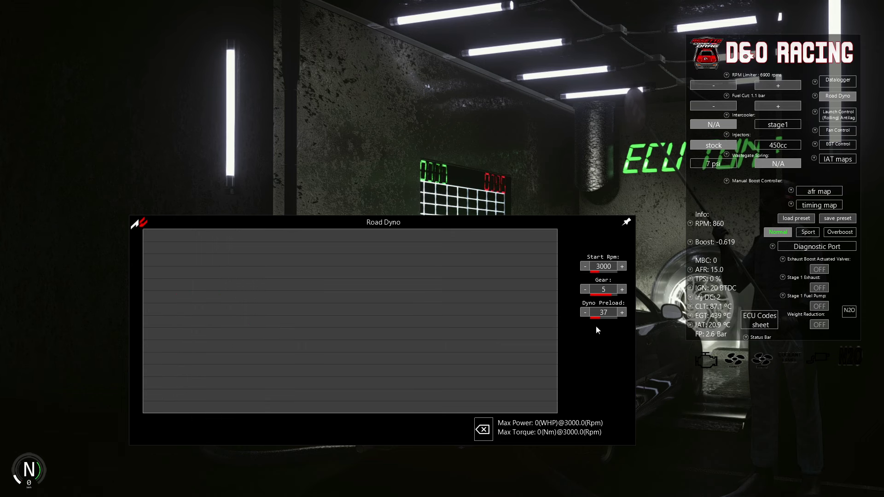
click(842, 95)
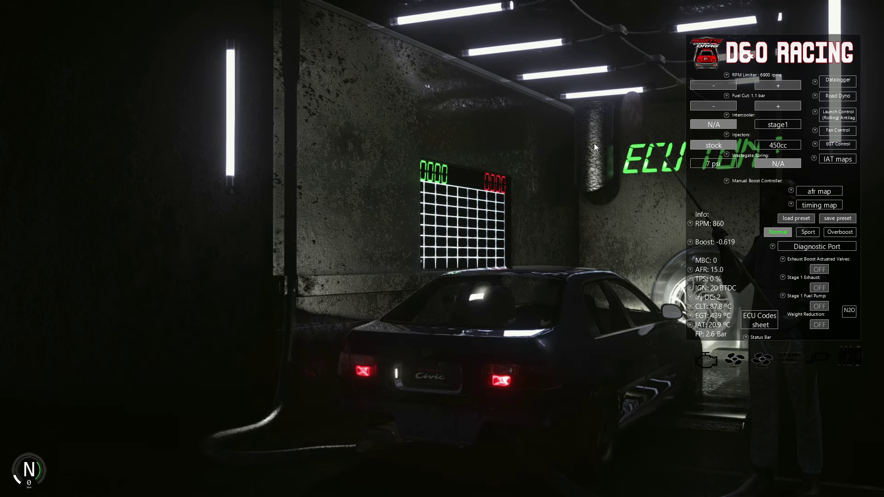
Run another full-throttle fifth-gear dyno pull with the raised fuel pressure, then return the car to neutral.
key(Up)
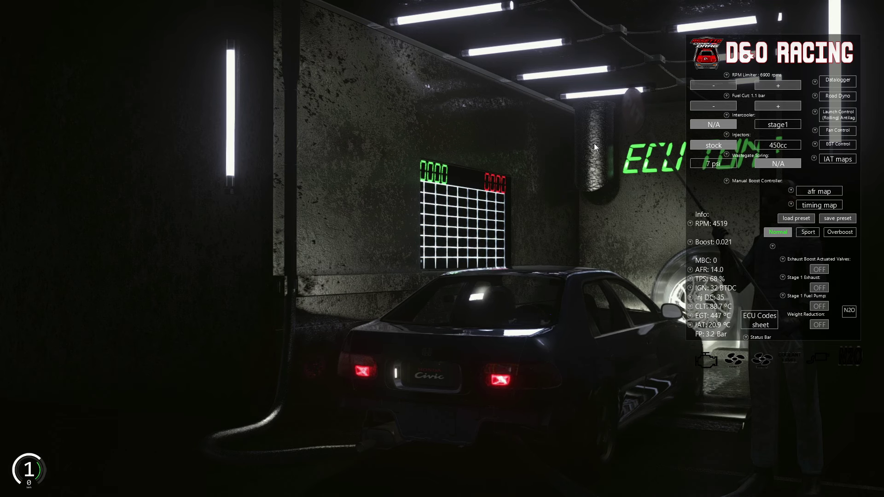
key(a)
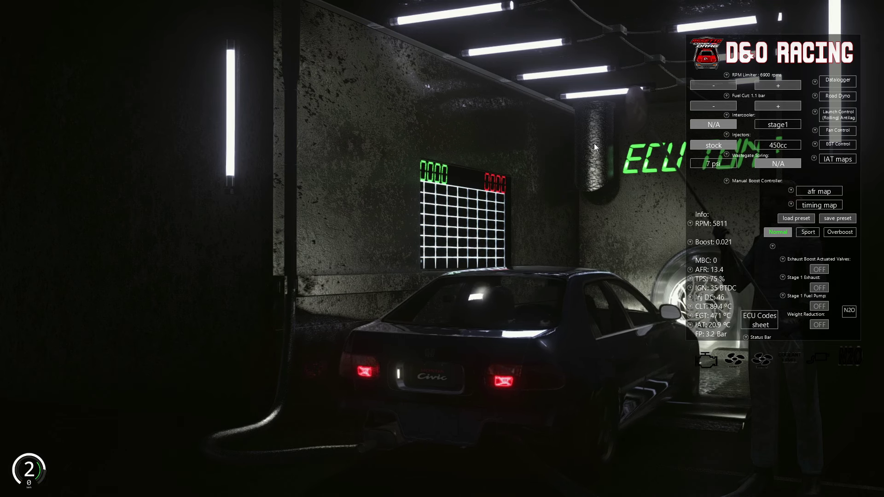
key(a)
key(Up)
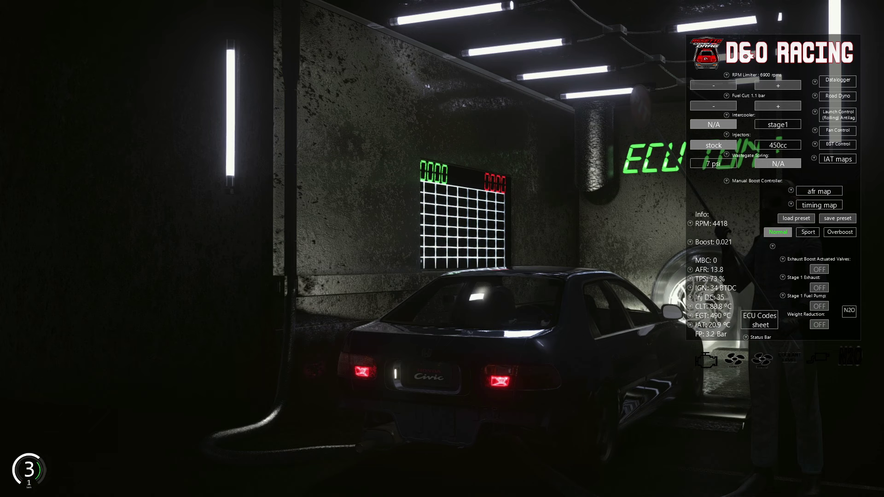
key(z)
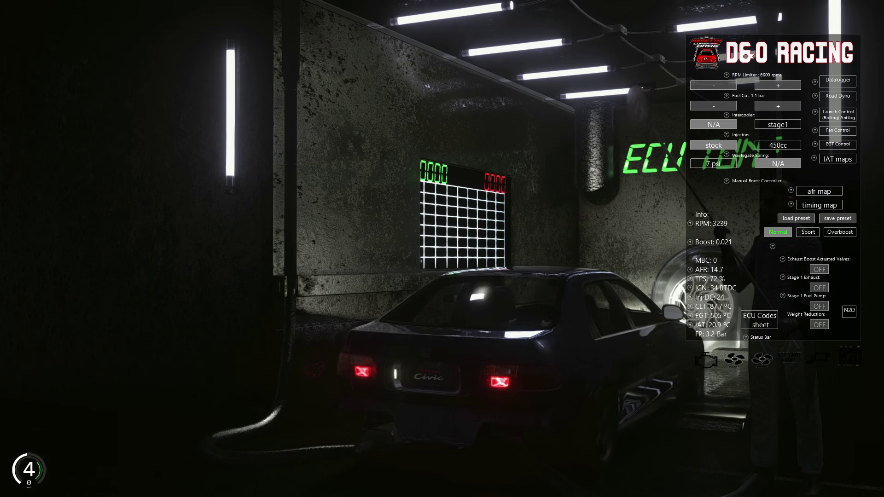
key(a)
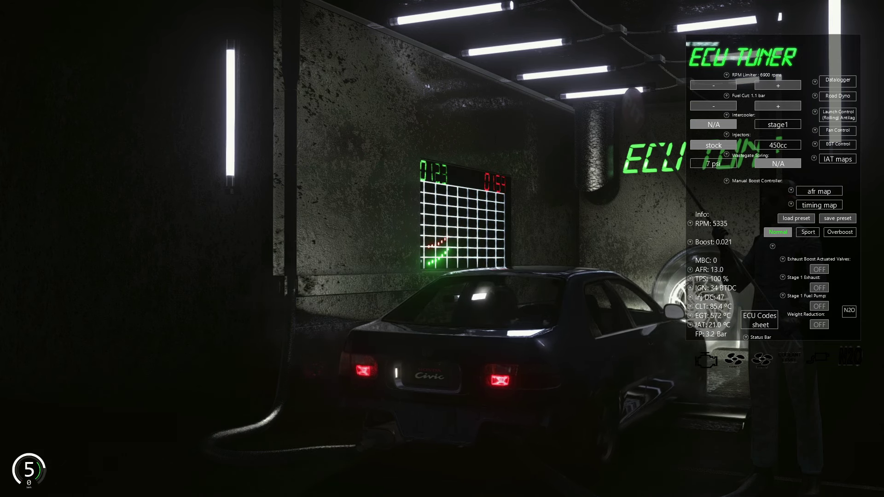
key(z)
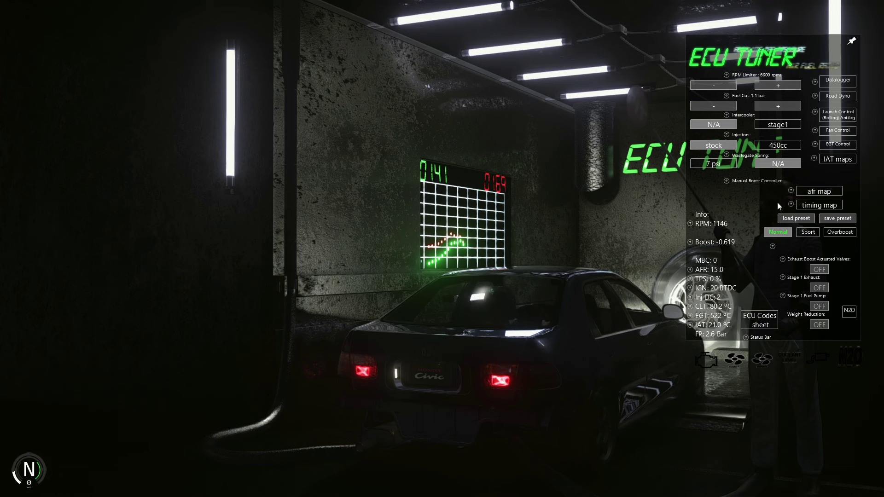
Pause the datalogger and examine AFR against RPM at several points along the full-throttle fifth-gear pull.
click(838, 80)
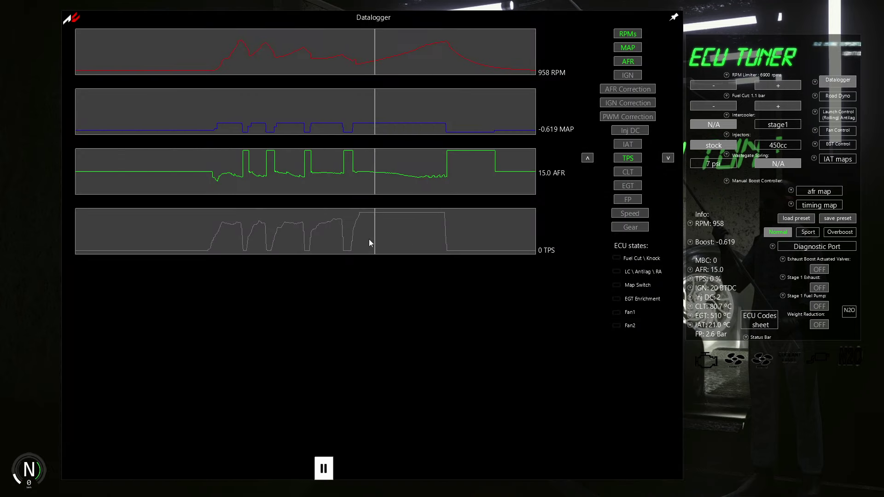
click(321, 469)
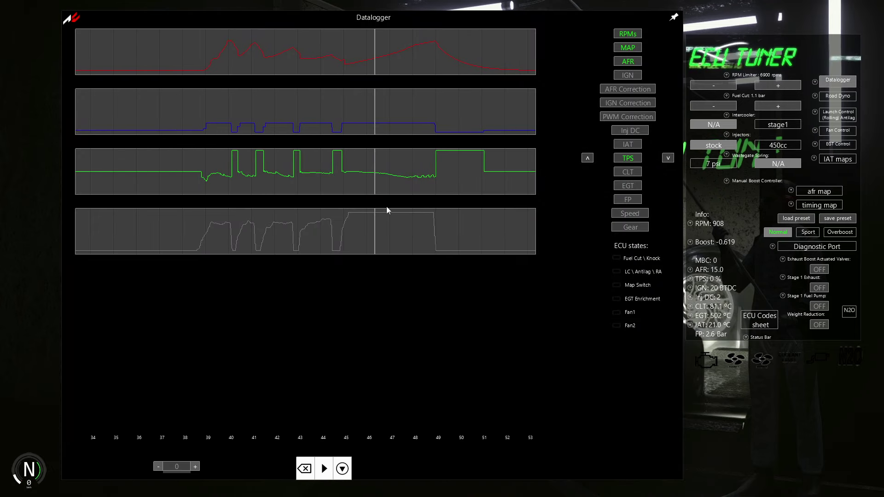
click(349, 177)
click(359, 175)
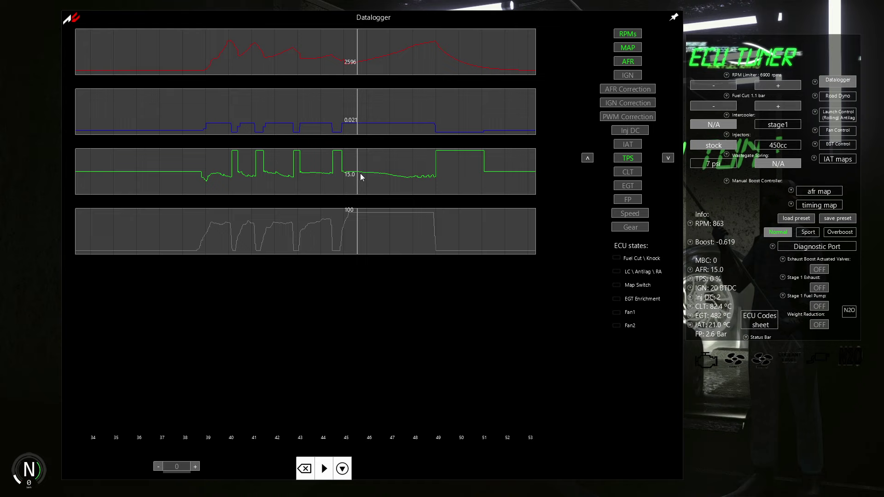
click(377, 178)
click(394, 183)
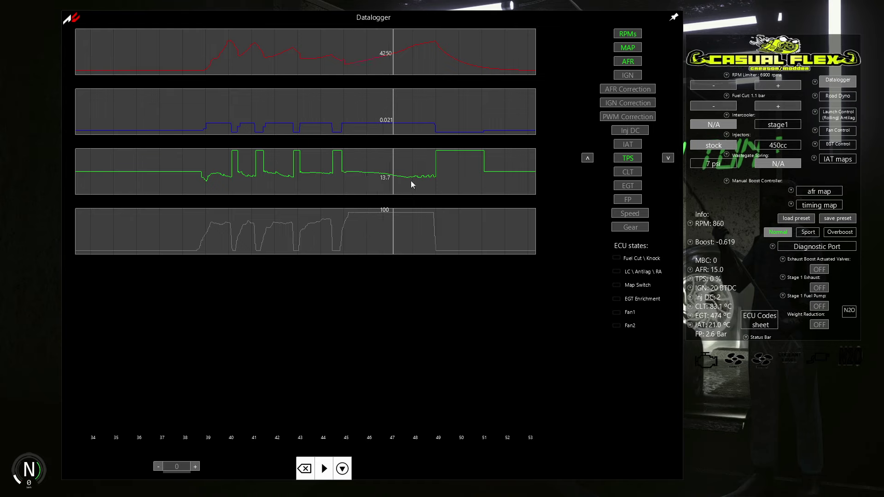
click(412, 184)
click(424, 184)
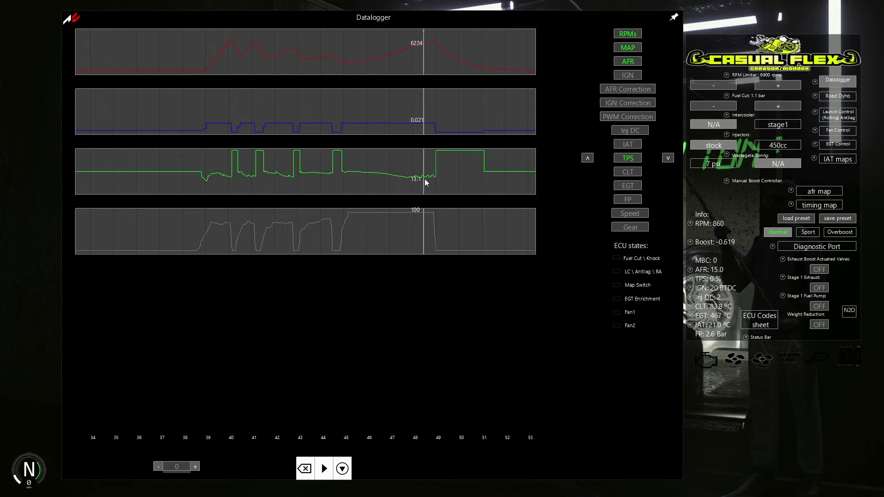
click(432, 182)
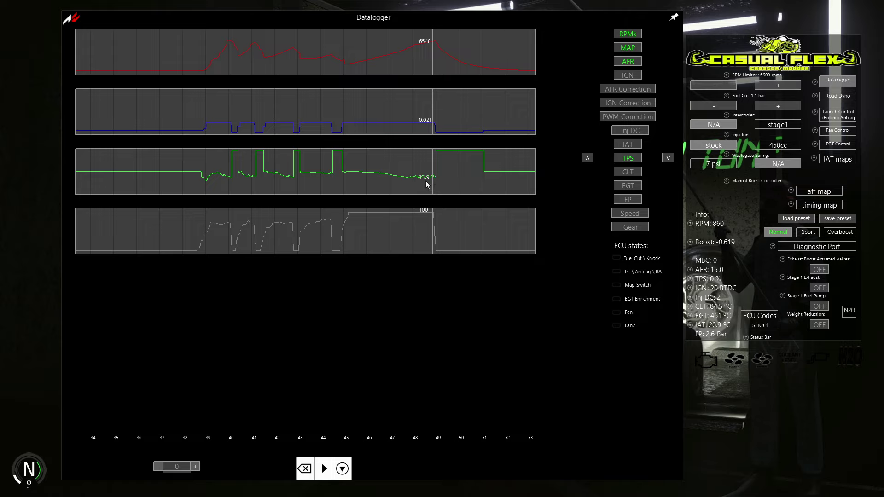
click(426, 181)
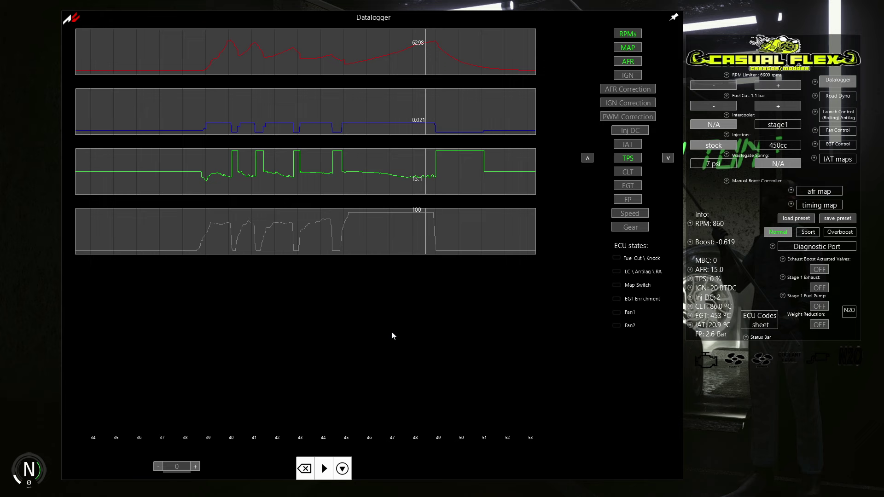
Erase the recorded datalogger traces and restart logging.
click(305, 472)
click(325, 470)
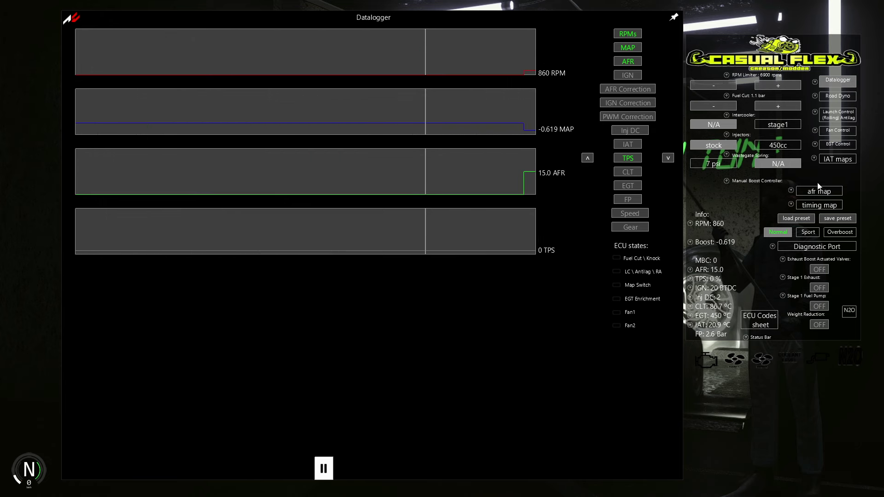
Bridge the E and Fp pins in the Diagnostic Port, raise the fuel pressure to 2.9 bar, and remove the jumper.
click(846, 83)
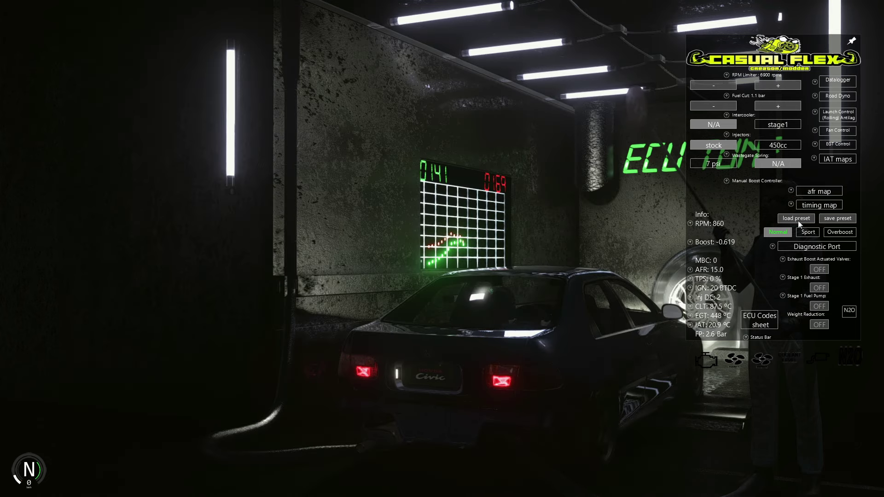
click(806, 248)
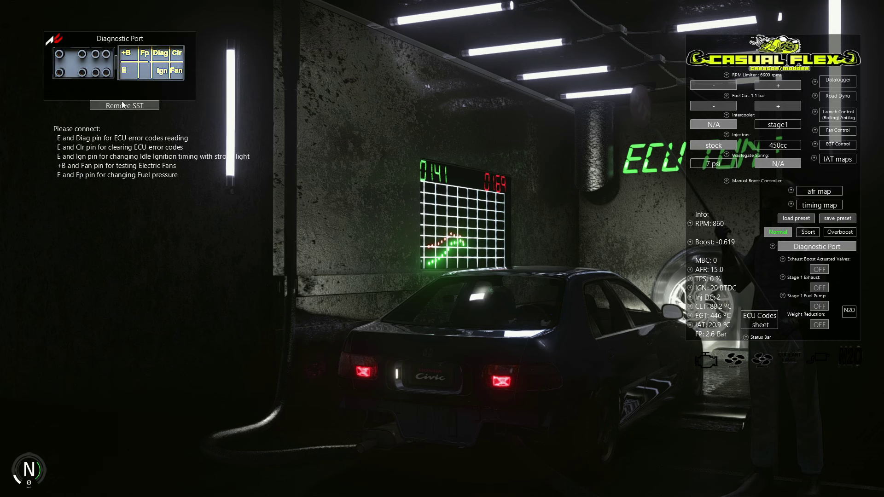
drag(61, 73, 82, 54)
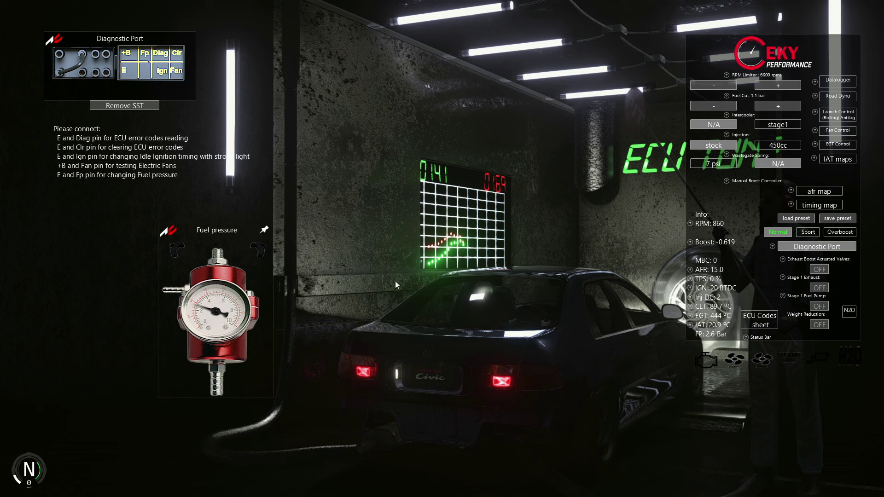
click(175, 250)
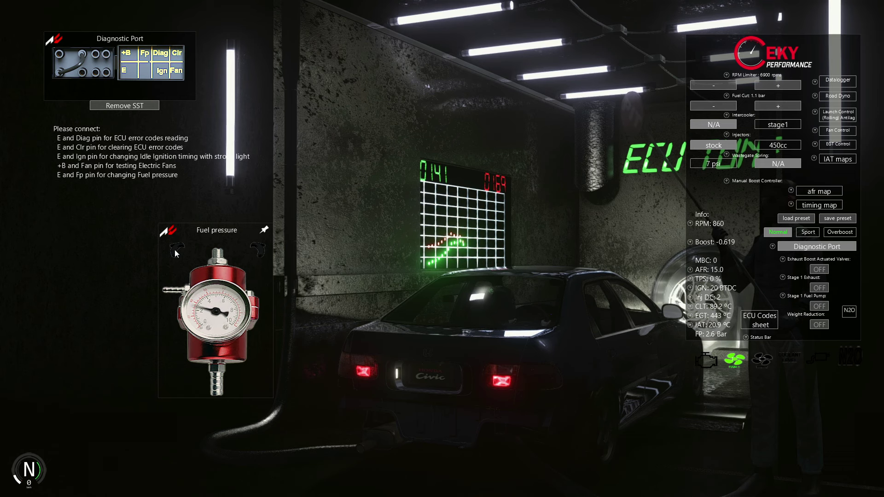
click(175, 249)
click(174, 249)
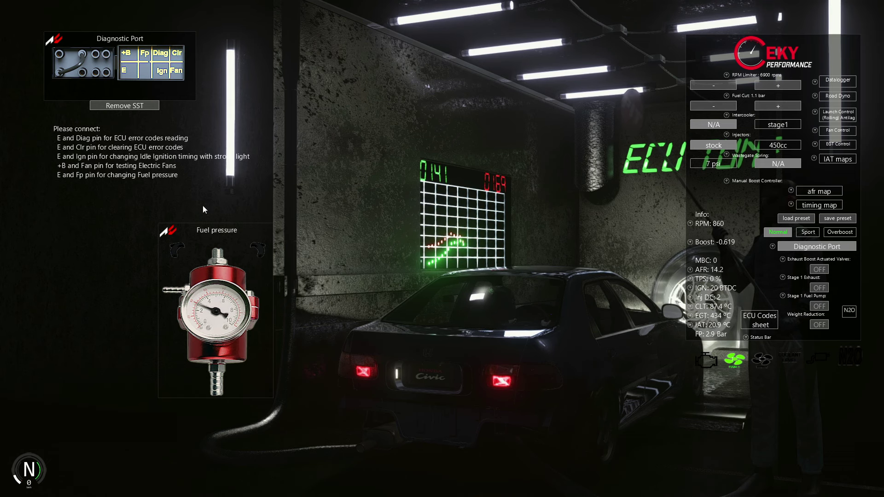
click(120, 106)
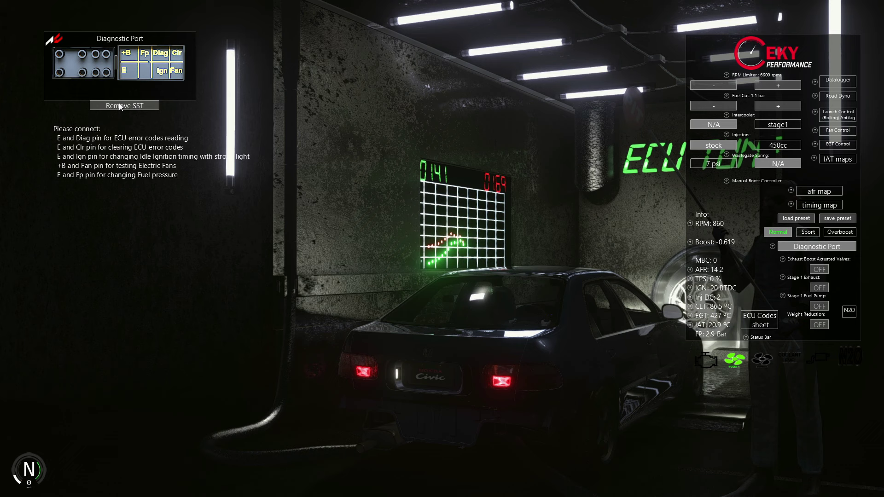
click(813, 251)
Clear the previous pull's results from the Road Dyno and set the dyno preload to 40.
click(837, 94)
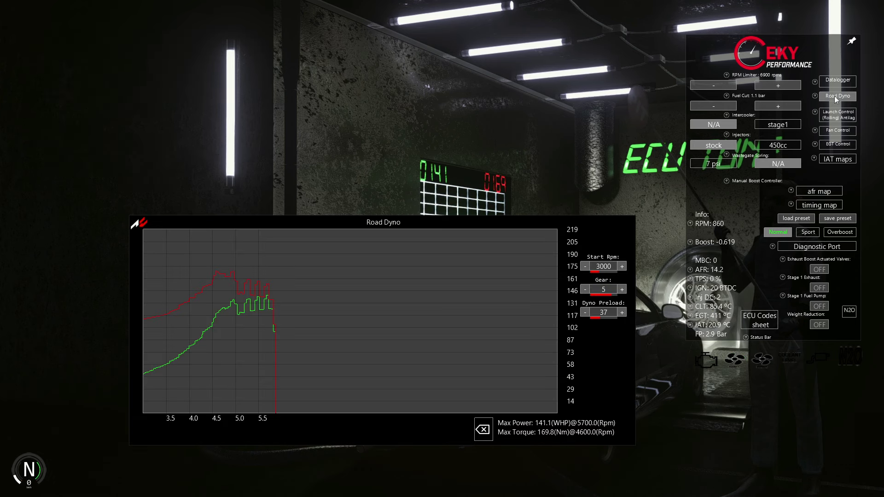
click(491, 432)
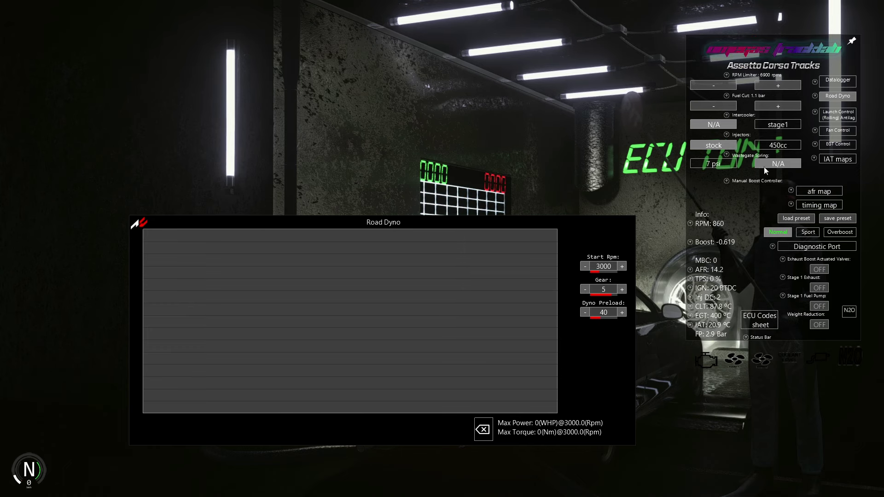
click(833, 98)
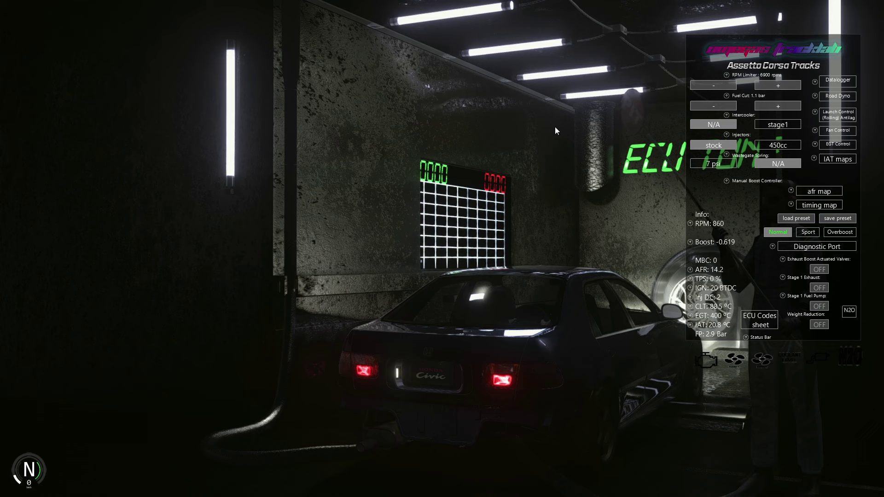
Run a full-throttle fifth-gear dyno pull with the 2.9 bar fuel pressure, then return the car to neutral.
key(Up)
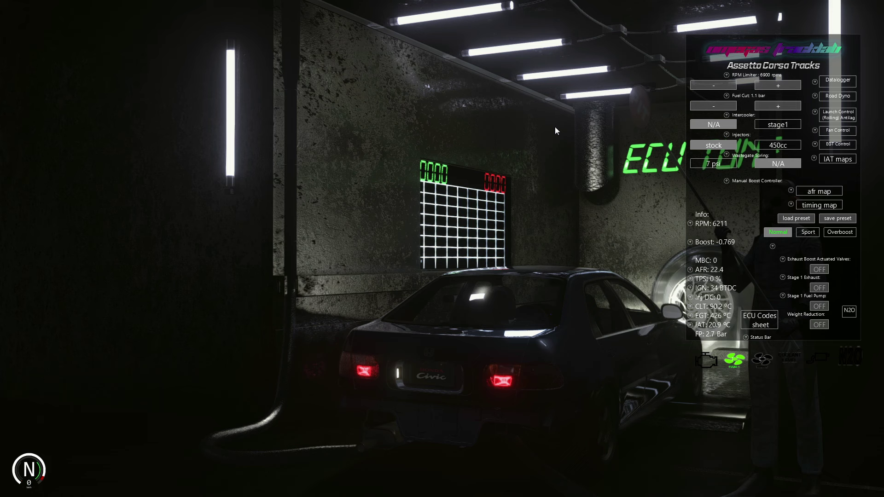
key(z)
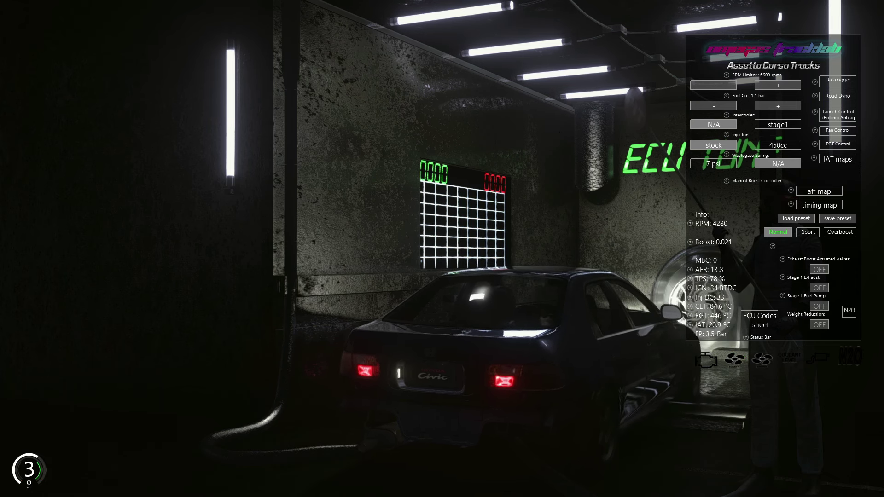
key(a)
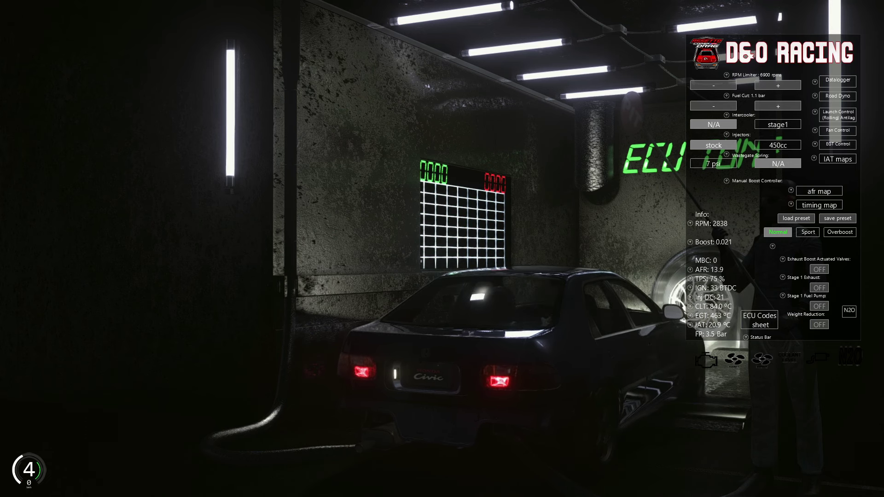
key(a)
key(a)
key(Up)
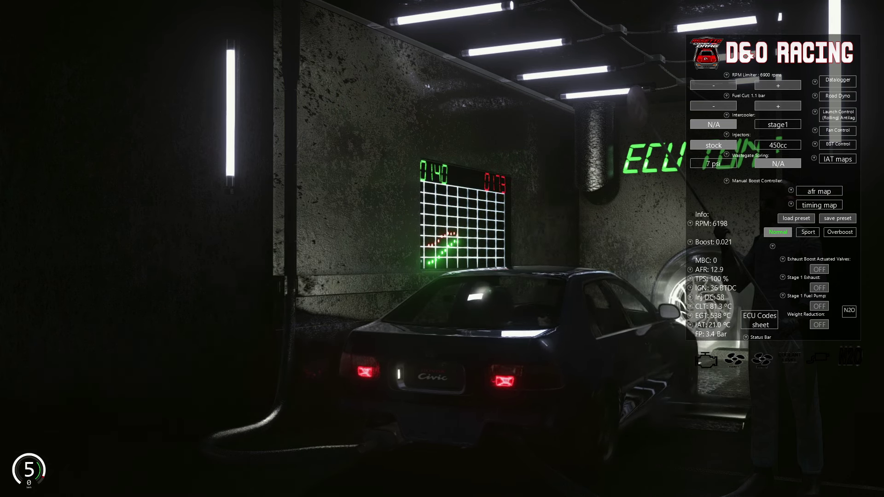
key(z)
key(z)
key(z)
key(z)
key(z)
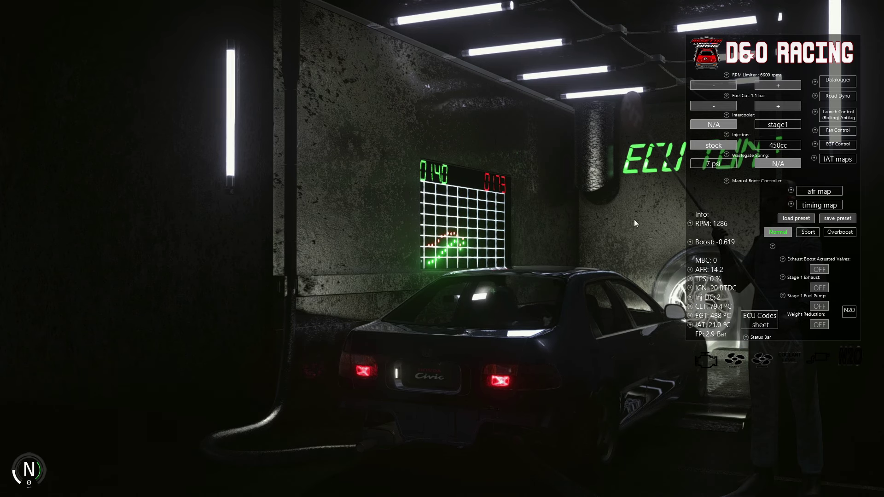
Pause the datalogger and compare AFR with RPM from the start to the end of the full-throttle pull.
click(839, 81)
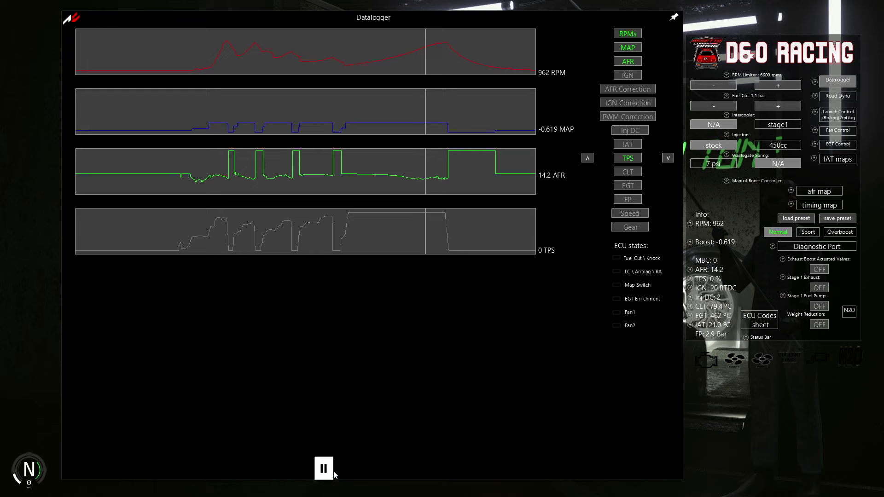
click(356, 67)
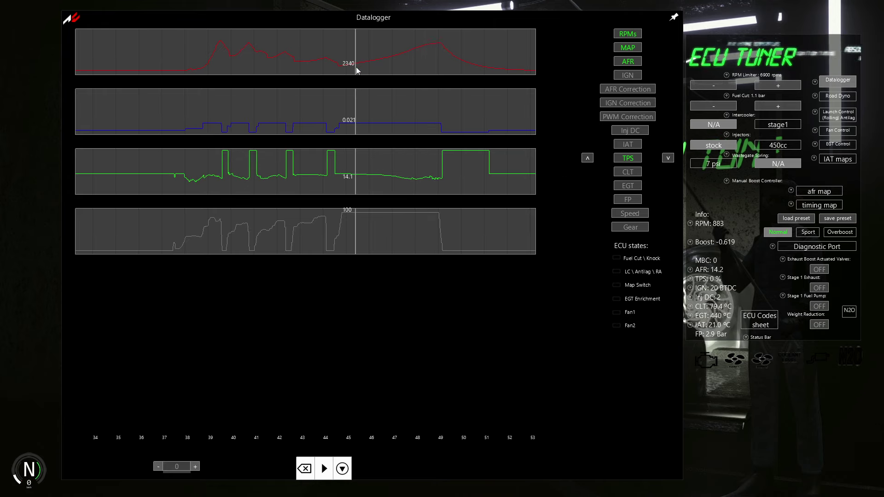
click(362, 67)
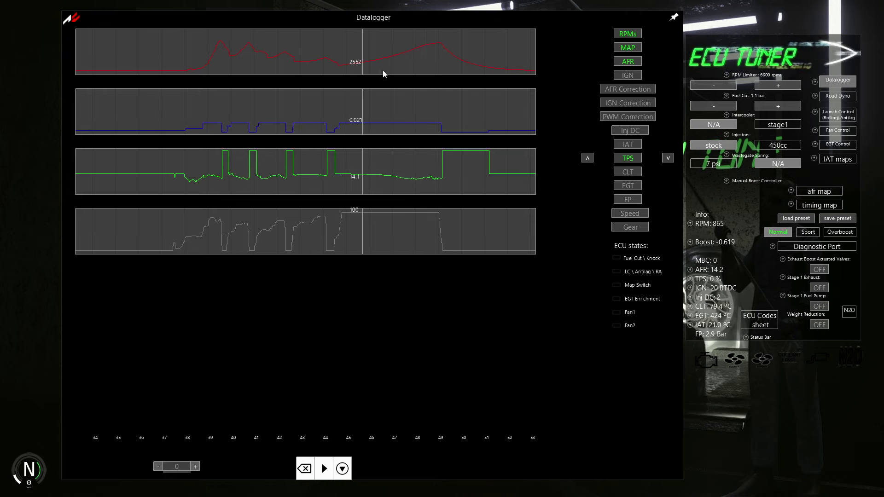
click(432, 65)
click(437, 185)
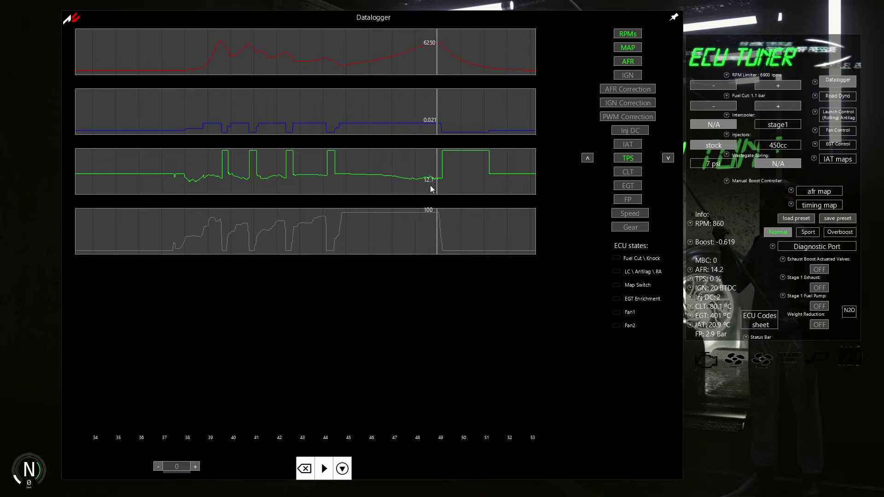
click(432, 182)
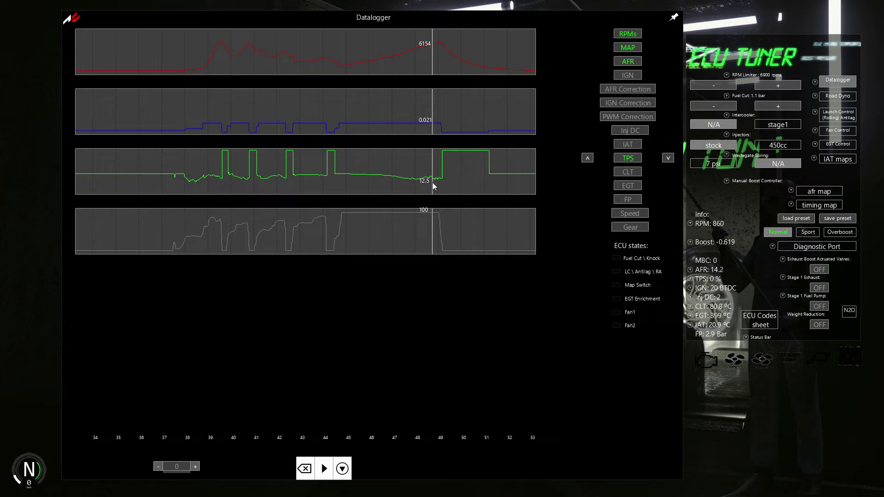
click(424, 183)
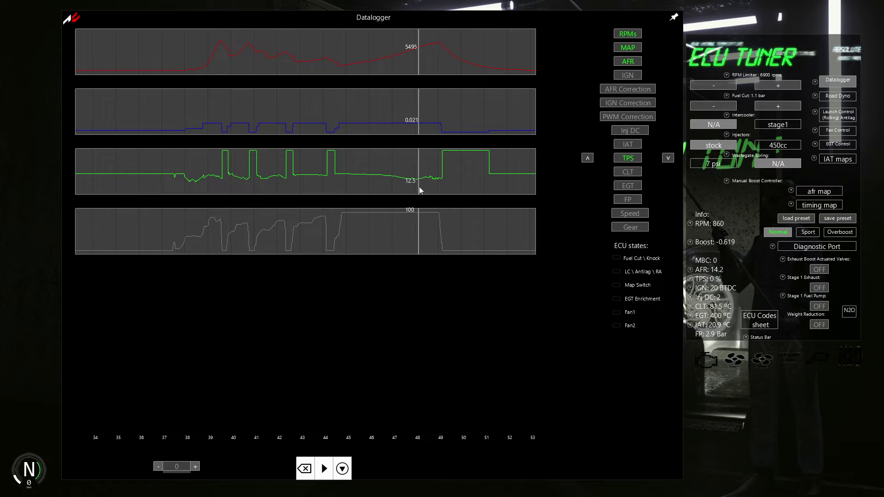
click(410, 187)
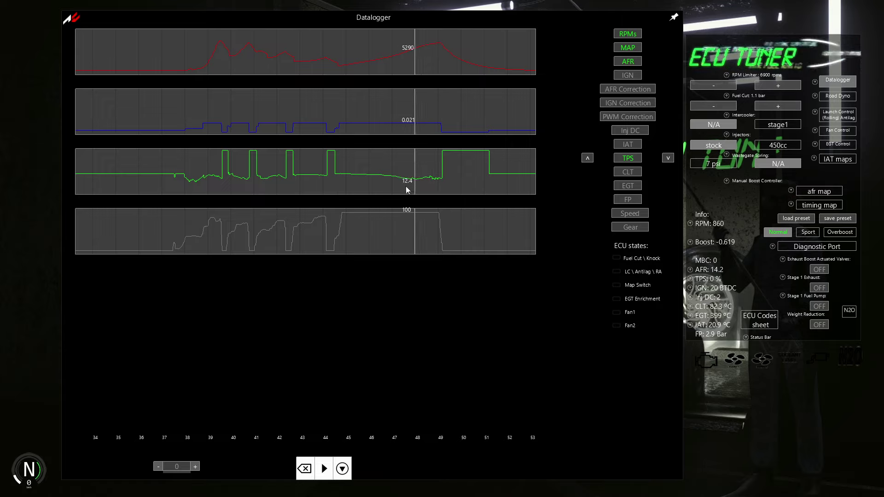
click(424, 183)
click(434, 185)
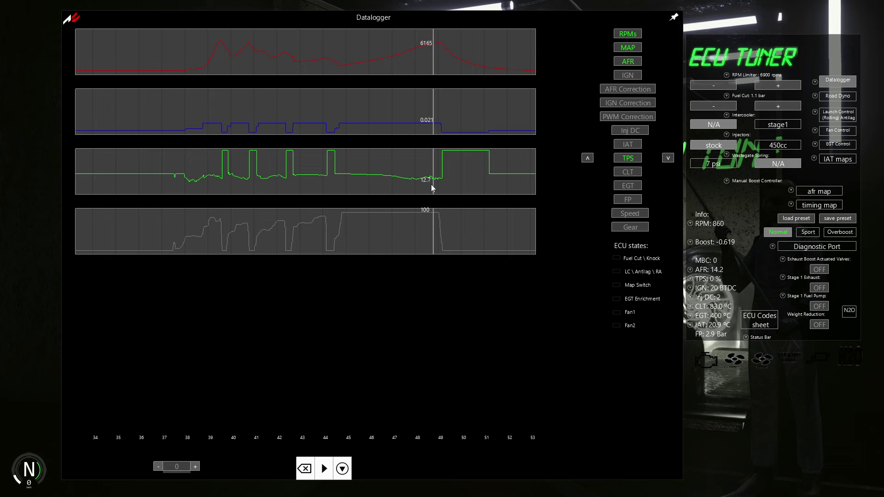
click(834, 82)
Review the Road Dyno curves, set the dyno preload to 45, and clear the recorded results.
click(833, 97)
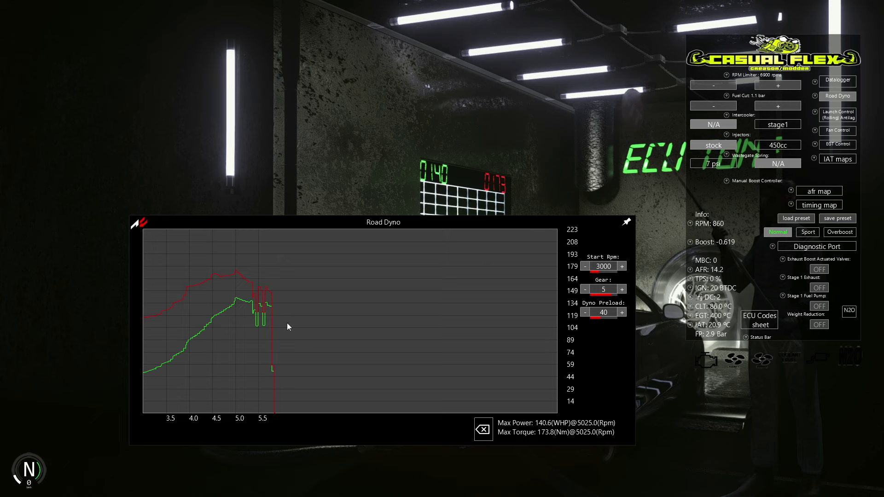
click(622, 312)
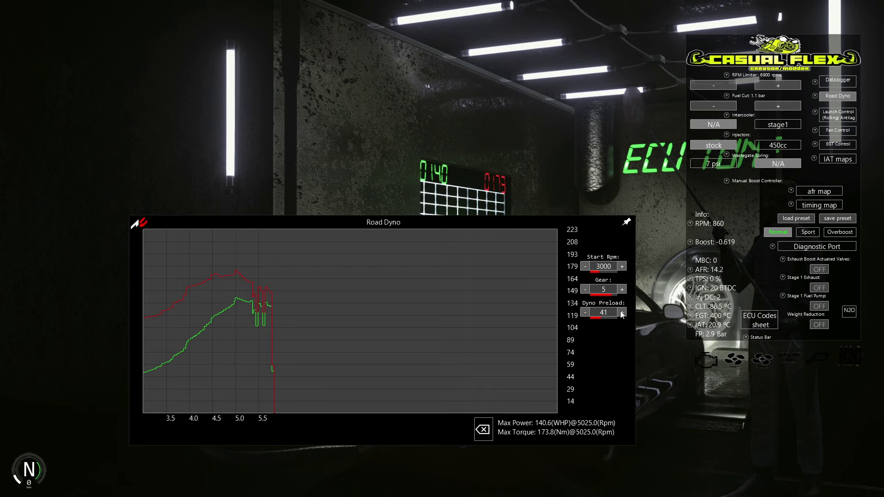
click(483, 431)
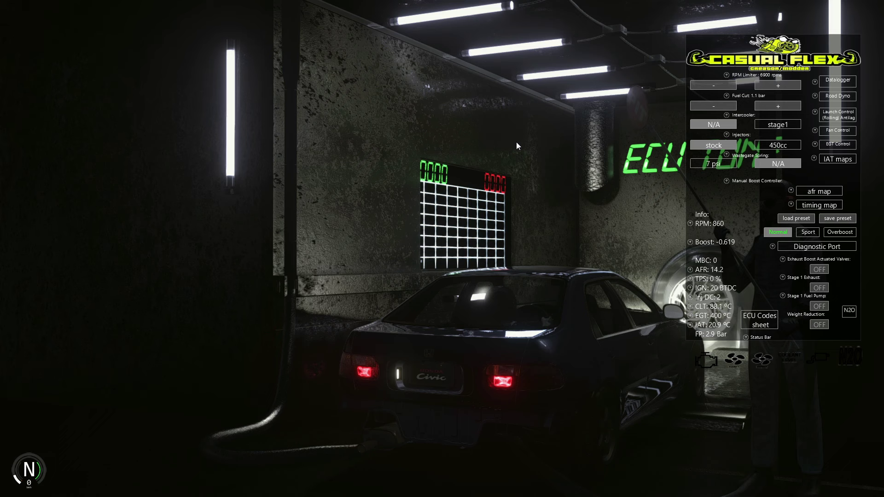
Shift up through the gears from first and run a full-throttle fifth-gear dyno pull with the preload of 45.
key(a)
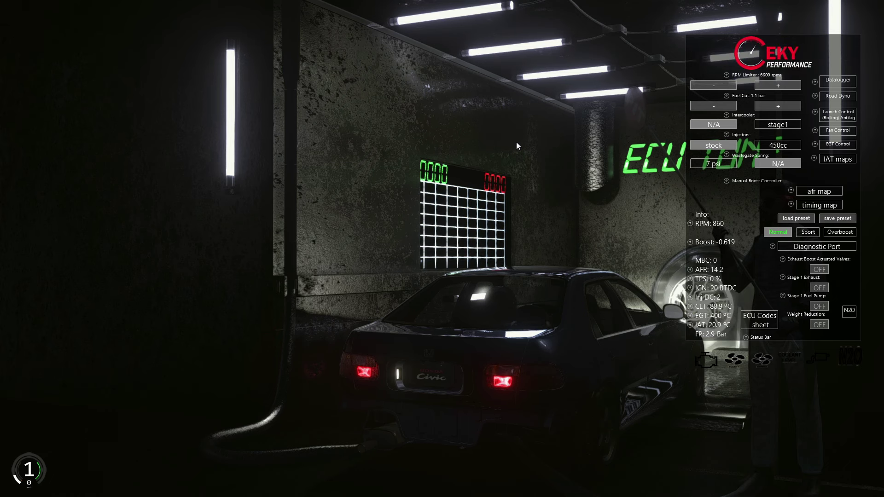
key(w)
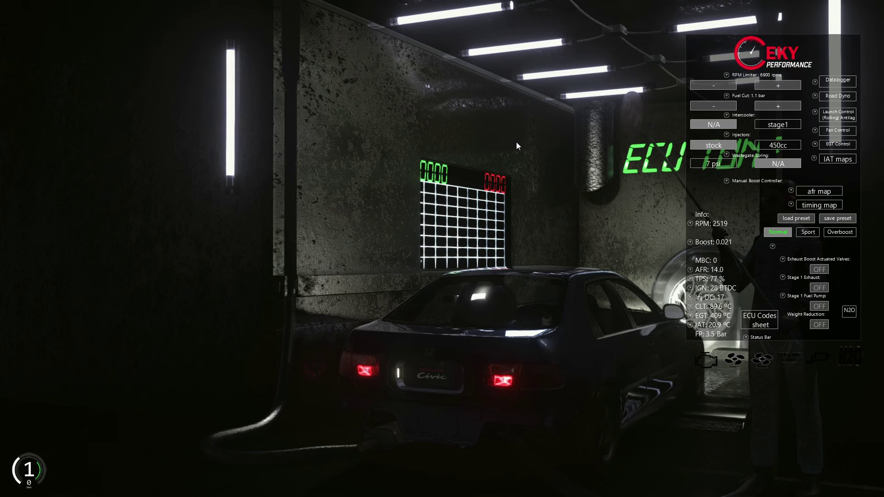
key(e)
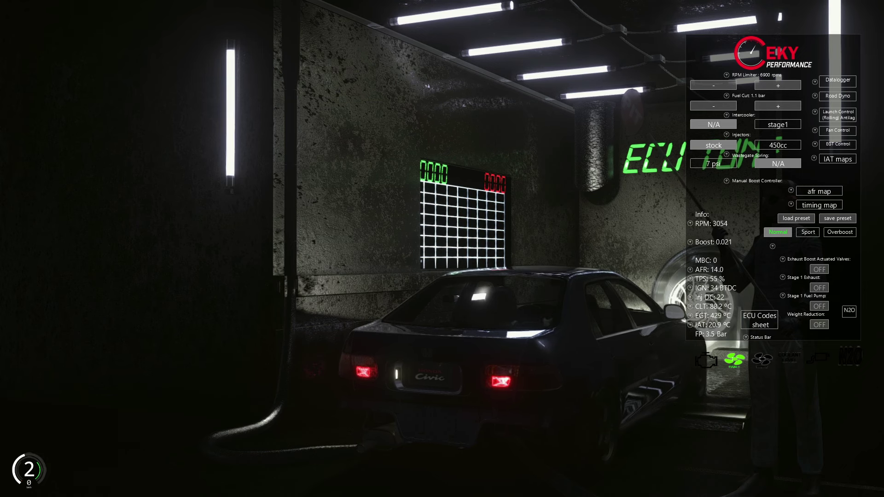
key(e)
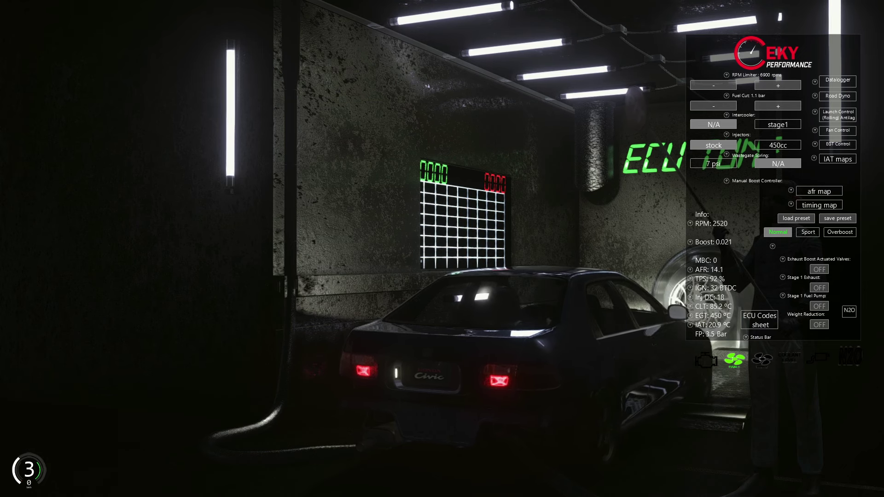
key(e)
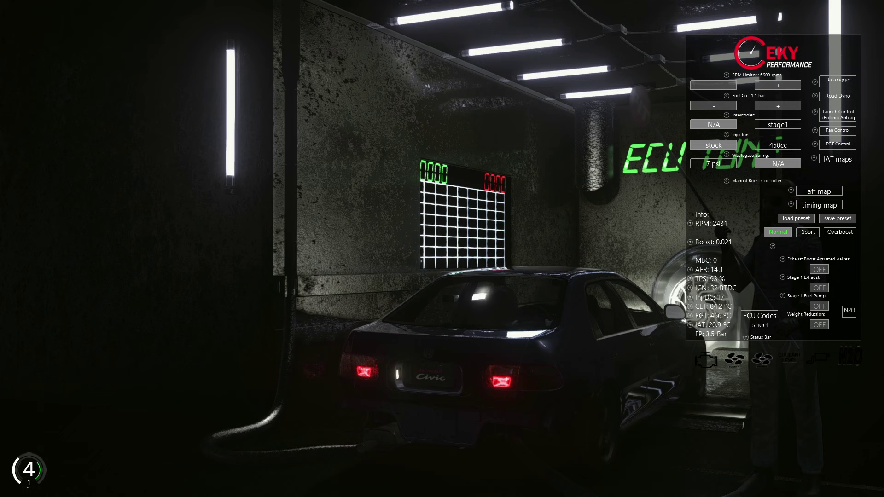
key(e)
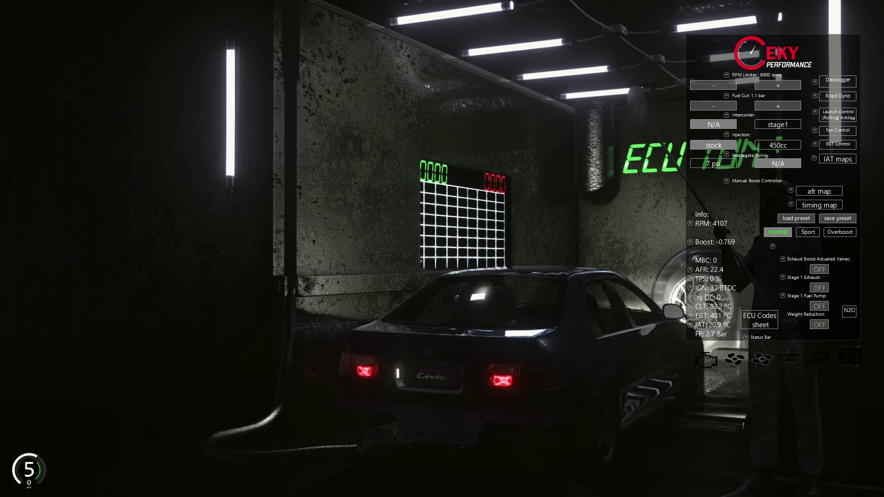
key(w)
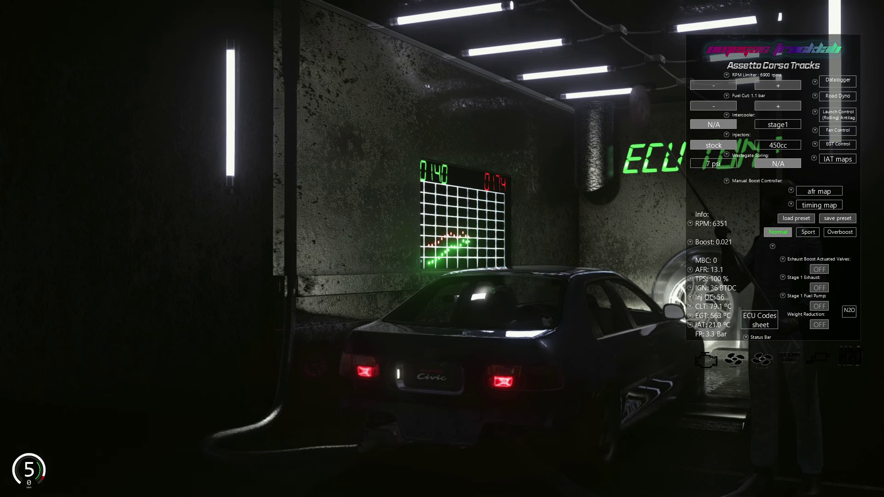
Check the pull's power and torque curves in the Road Dyno, then erase the old datalogger traces and restart logging.
click(831, 96)
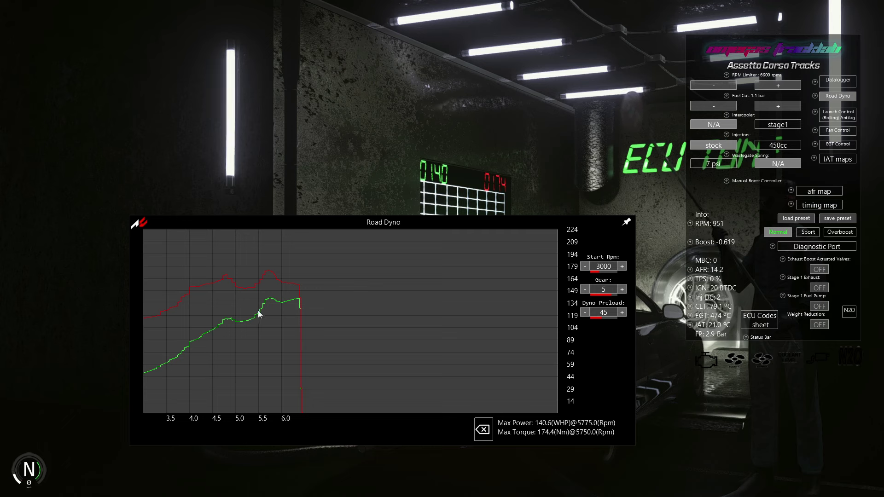
click(839, 95)
click(837, 82)
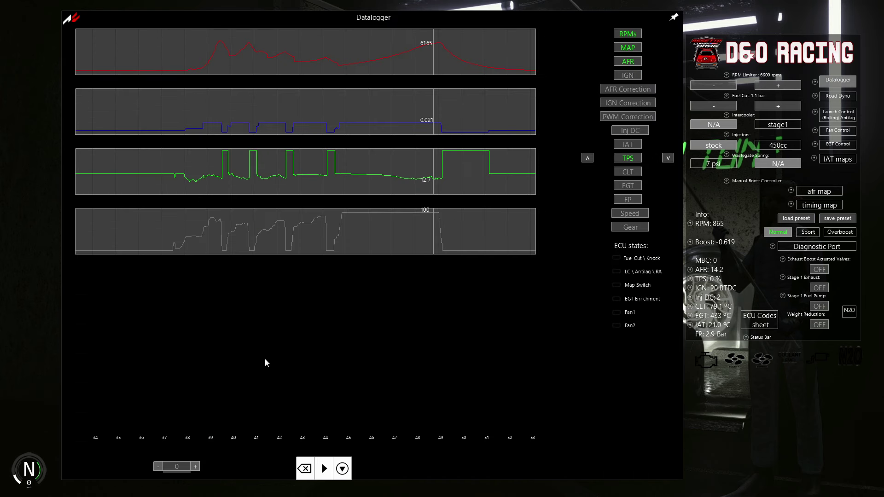
click(303, 469)
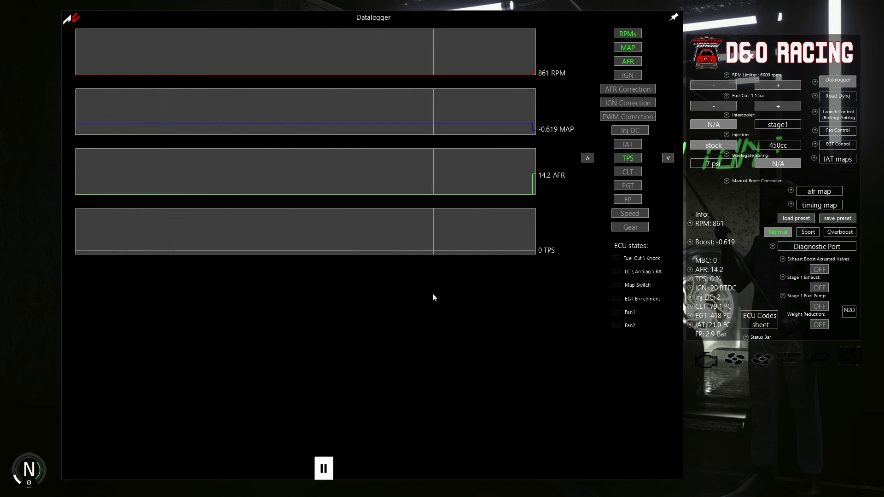
Clear the recorded power and torque curves in the Road Dyno before the next pull.
click(839, 80)
click(838, 96)
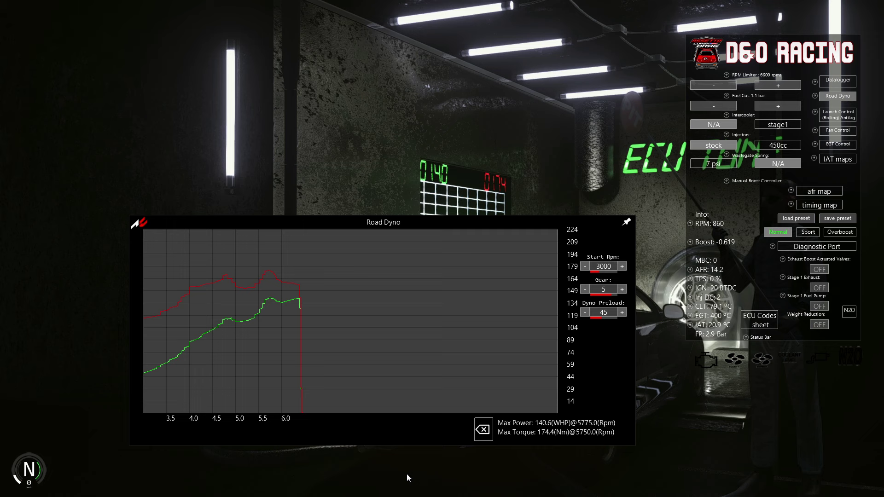
click(488, 430)
click(837, 95)
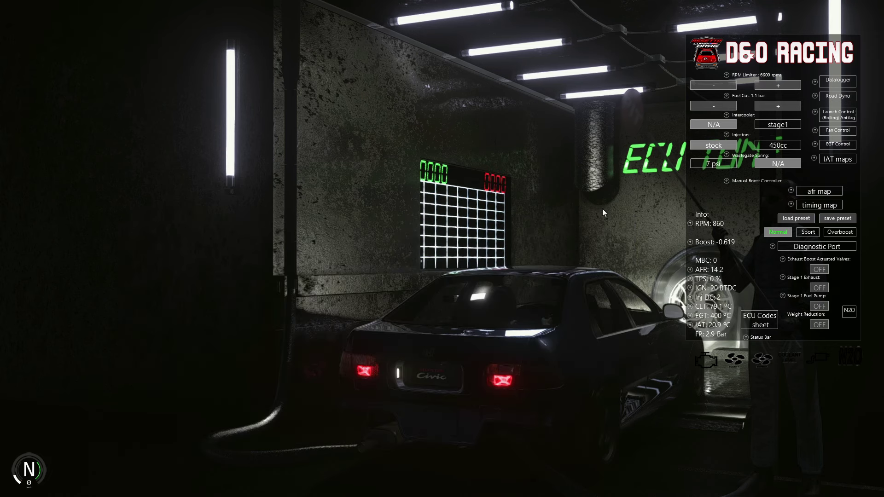
Shift up through the gears from first and repeat the full-throttle fifth-gear dyno pull from 3000 rpm.
key(a)
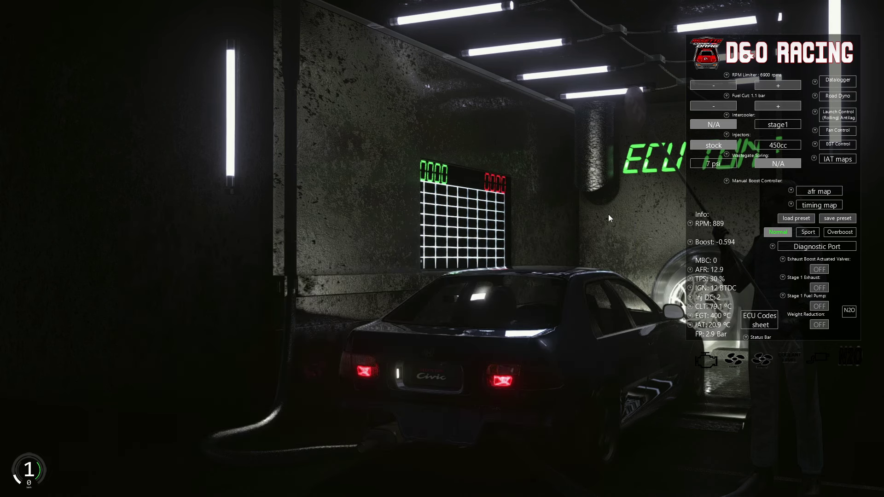
key(Up)
key(a)
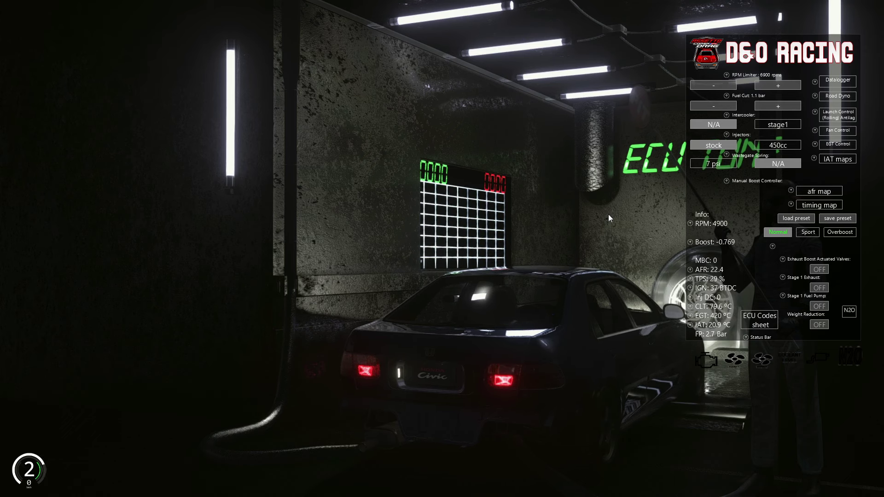
key(a)
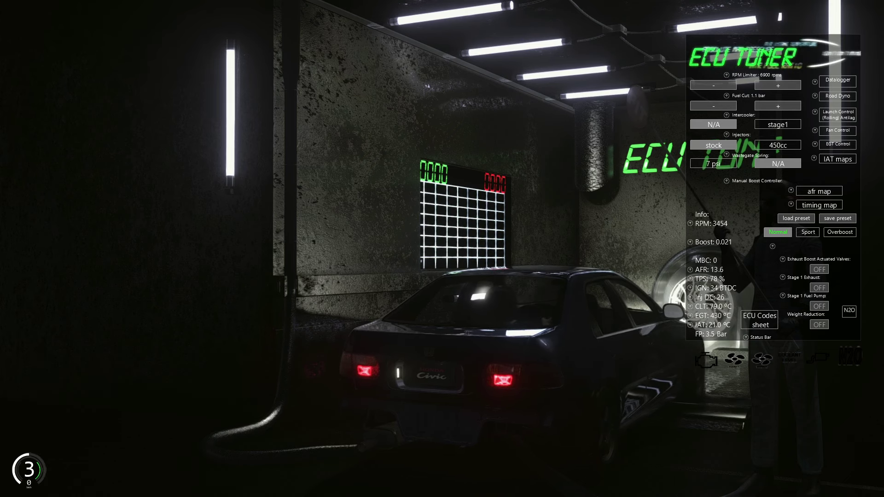
key(a)
key(Up)
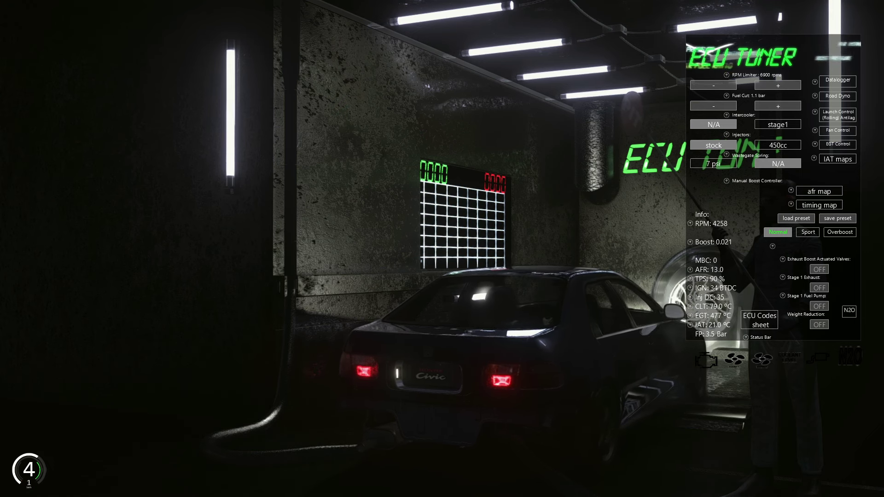
key(a)
key(Up)
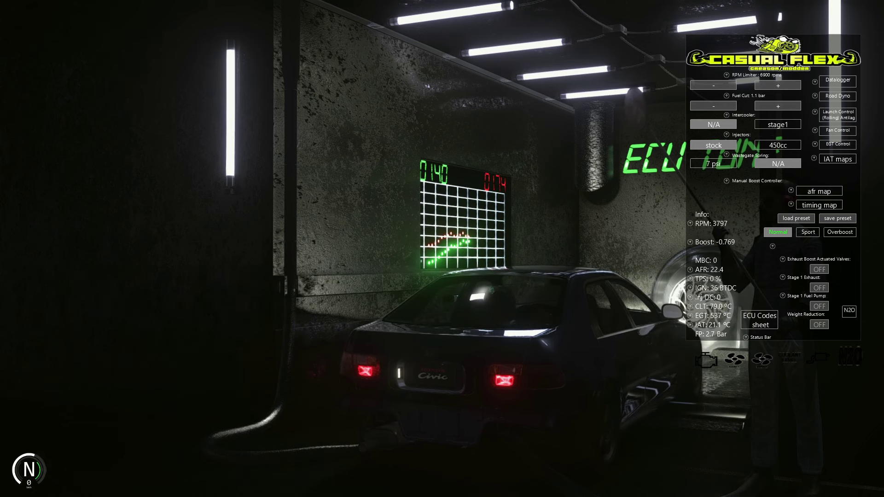
Pause the datalogger, check the pull's Road Dyno curves, and inspect the logged AFR against RPM during full throttle.
click(846, 82)
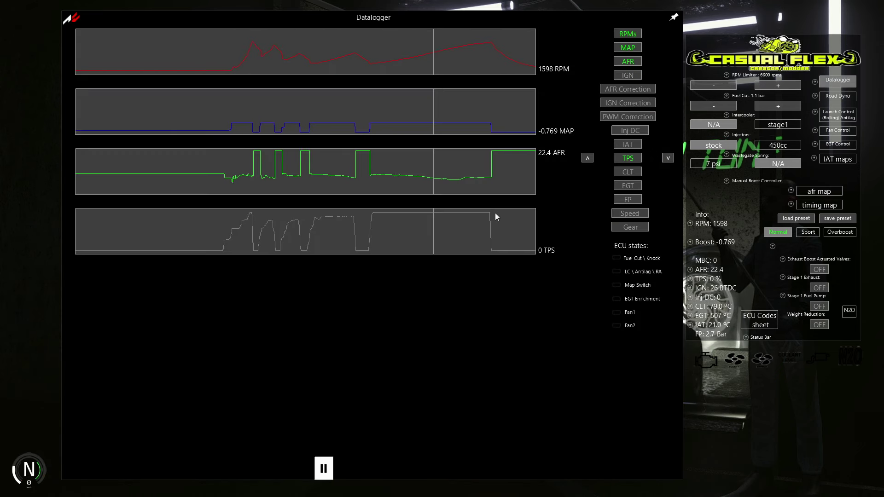
click(322, 469)
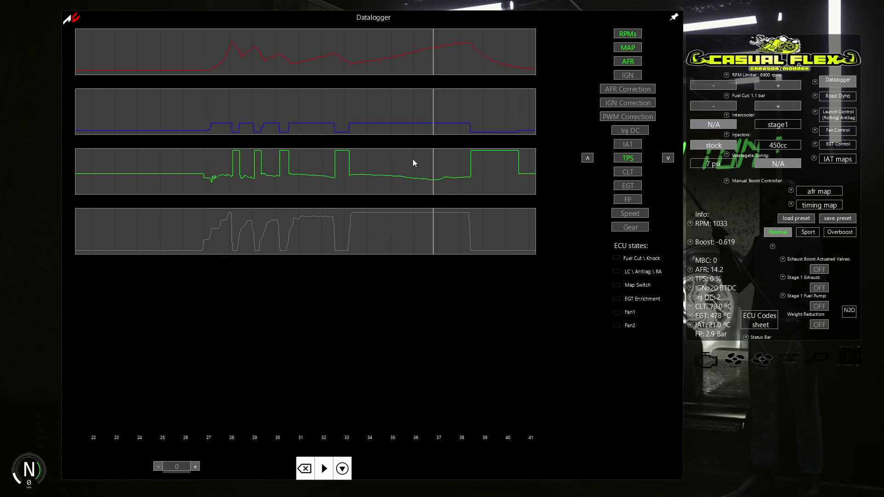
click(850, 98)
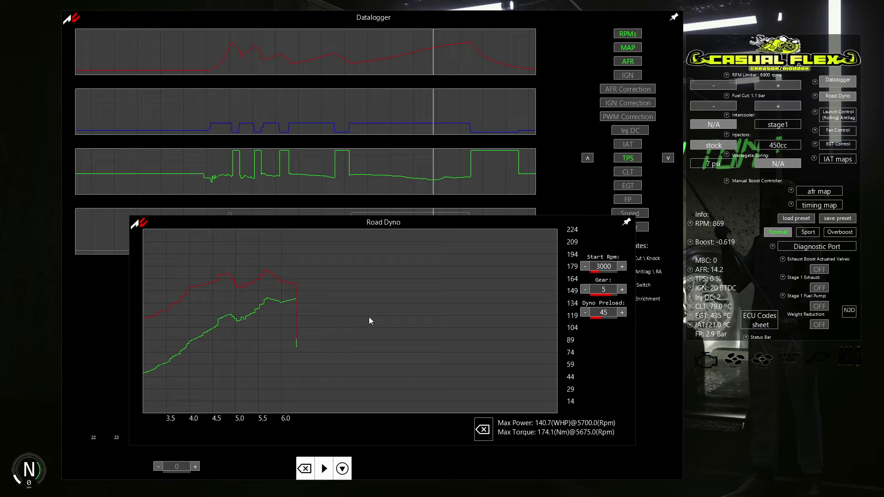
click(846, 101)
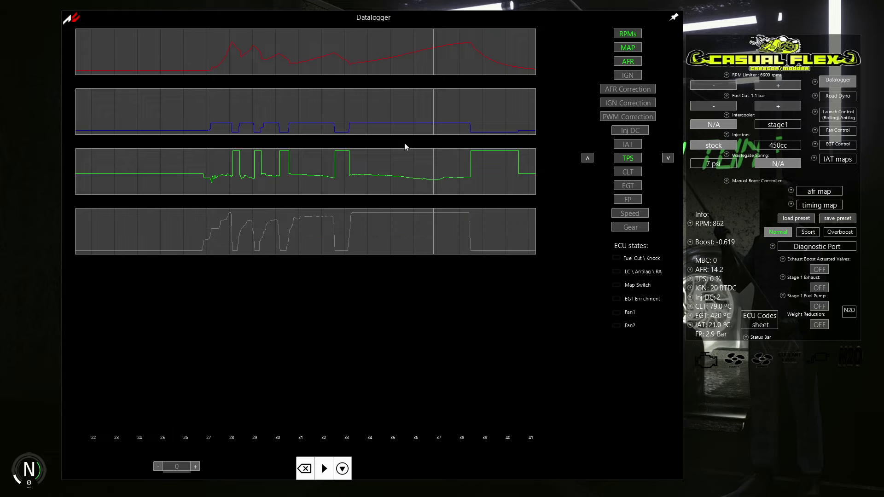
mouse_move(427, 178)
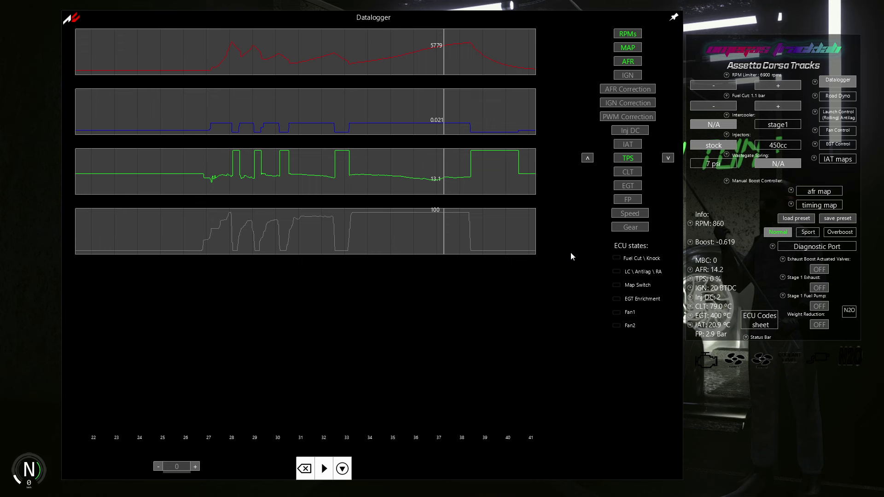
In the AFR map, set the 4400 and 5500 rpm corrections to -3 at 60 kPa and -5 at 100 and 140 kPa.
click(838, 81)
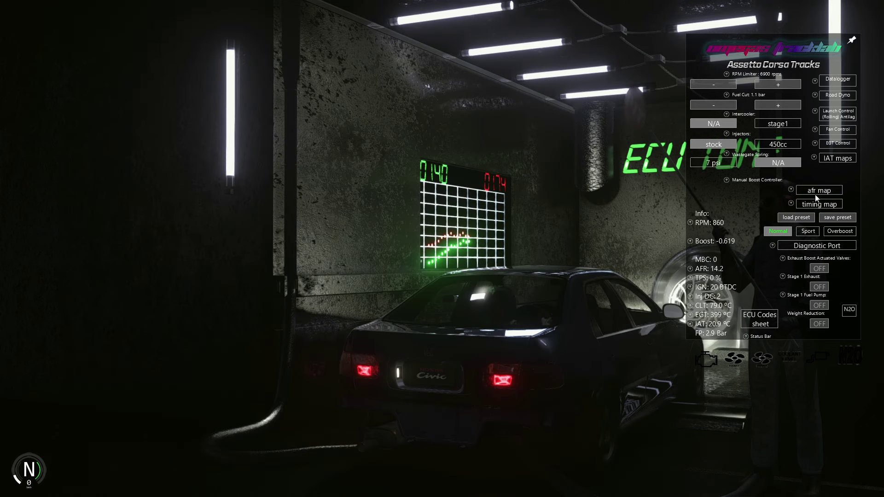
click(819, 191)
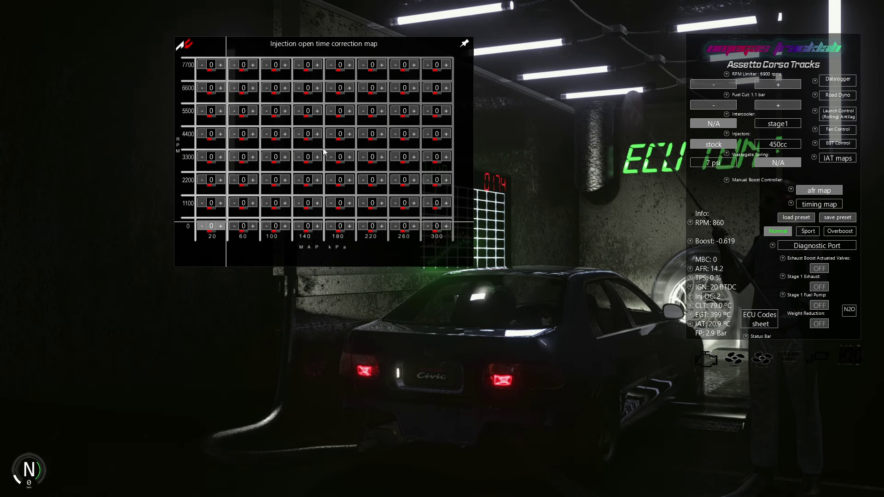
click(267, 112)
click(268, 112)
click(267, 111)
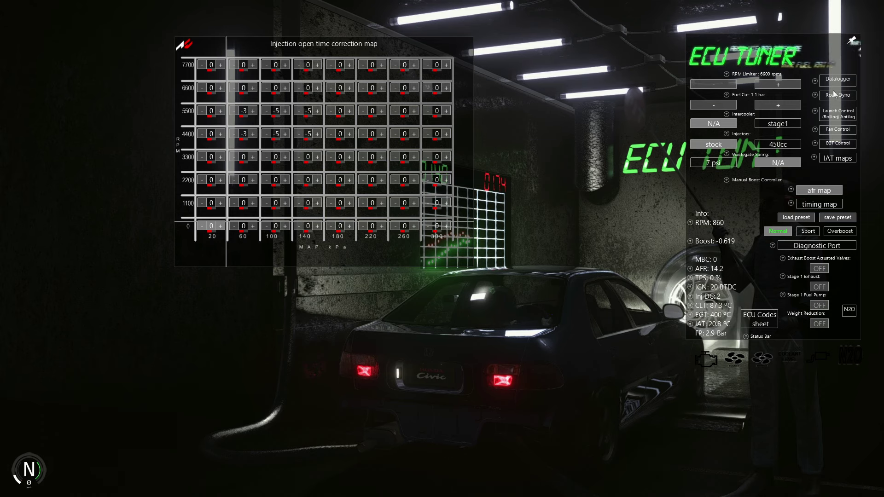
Recheck the logged AFR and set the 60 kPa injection corrections to 3 at 3300 rpm and 5 at 2200 and 1100 rpm.
click(835, 78)
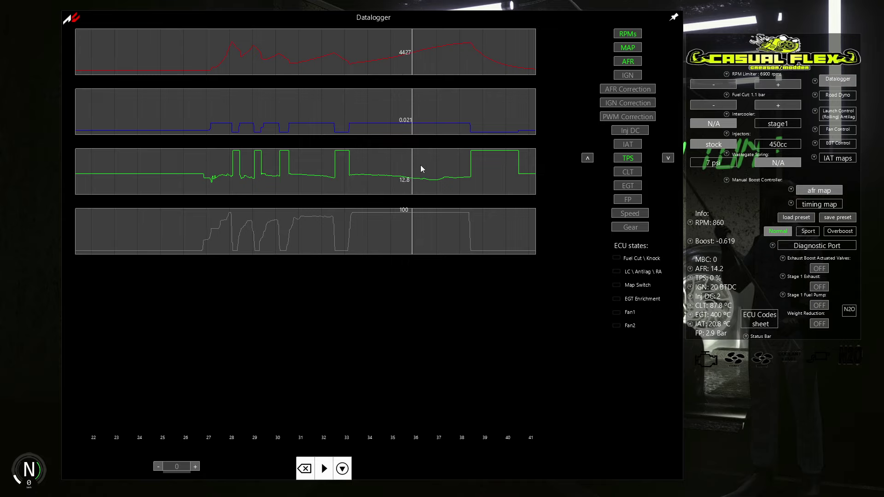
click(846, 85)
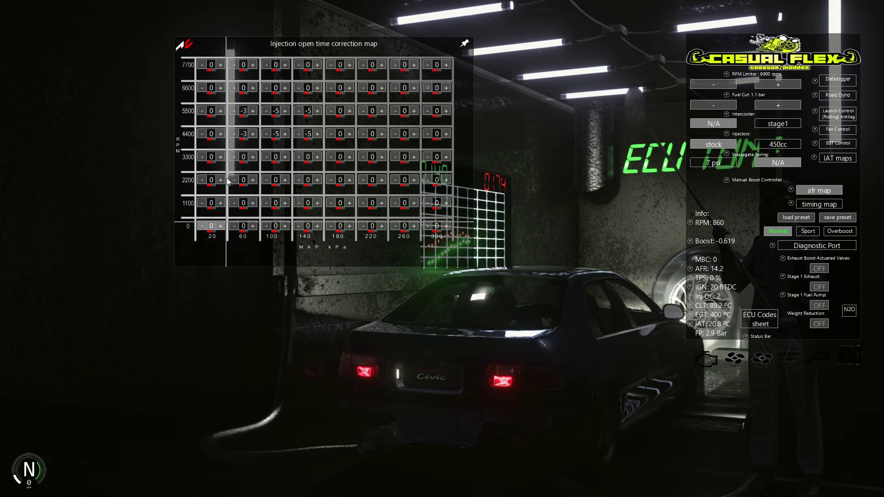
click(253, 157)
click(253, 157)
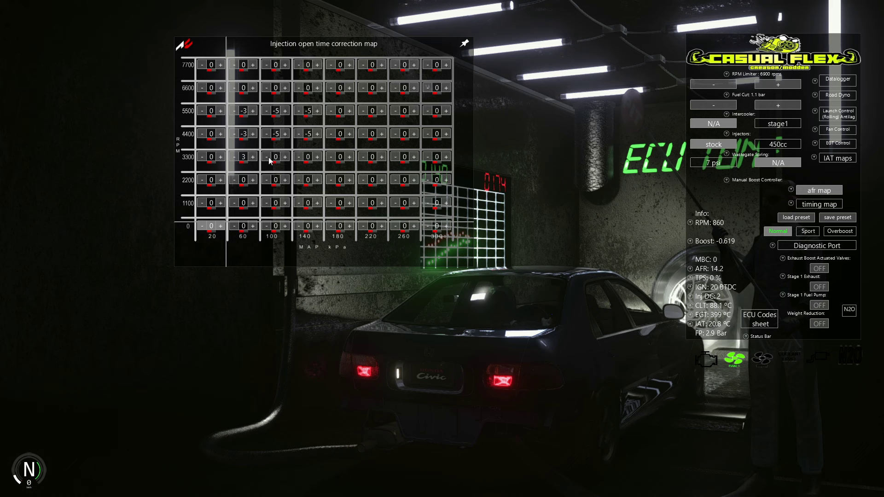
click(252, 180)
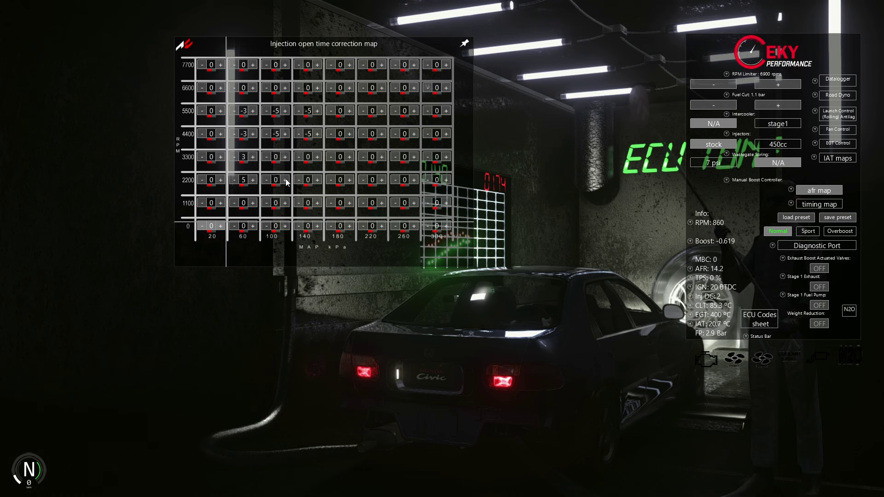
click(253, 204)
click(253, 203)
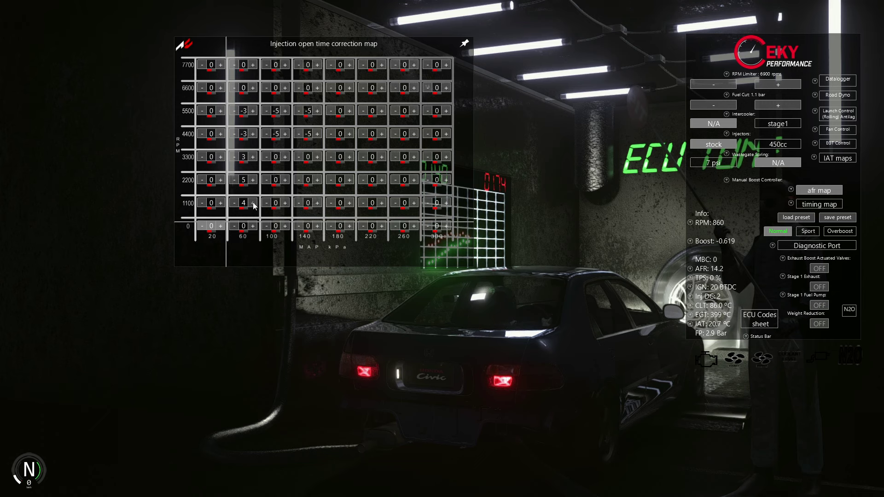
click(252, 203)
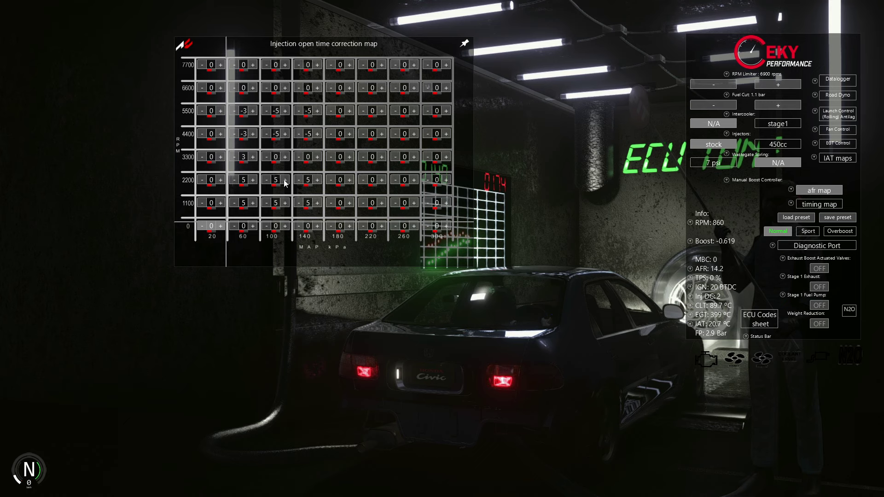
Set the 100 and 140 kPa corrections to 7 at 2200 rpm and 5 at 1100 rpm, and both 60 kPa corrections there to 3.
click(318, 180)
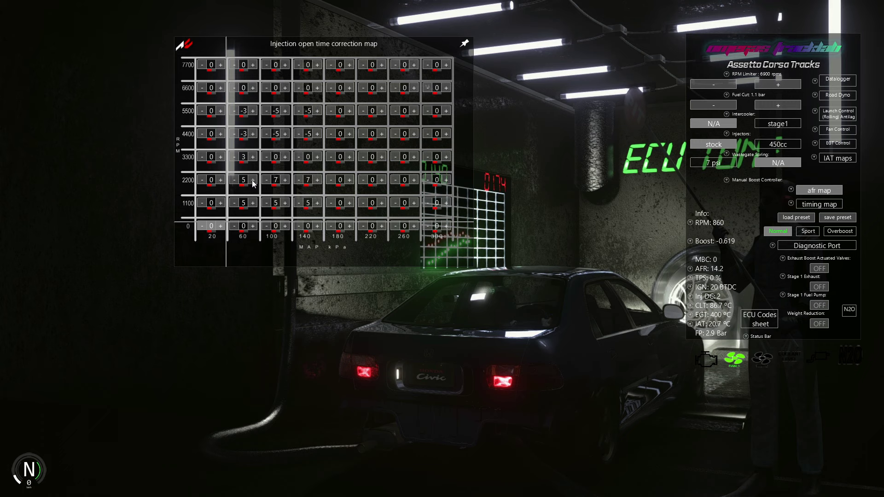
click(235, 181)
click(235, 181)
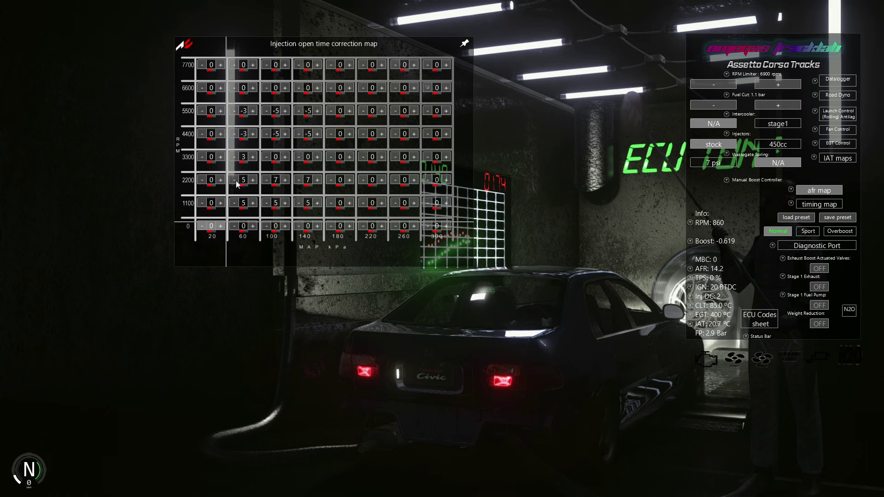
click(235, 181)
click(236, 204)
click(235, 204)
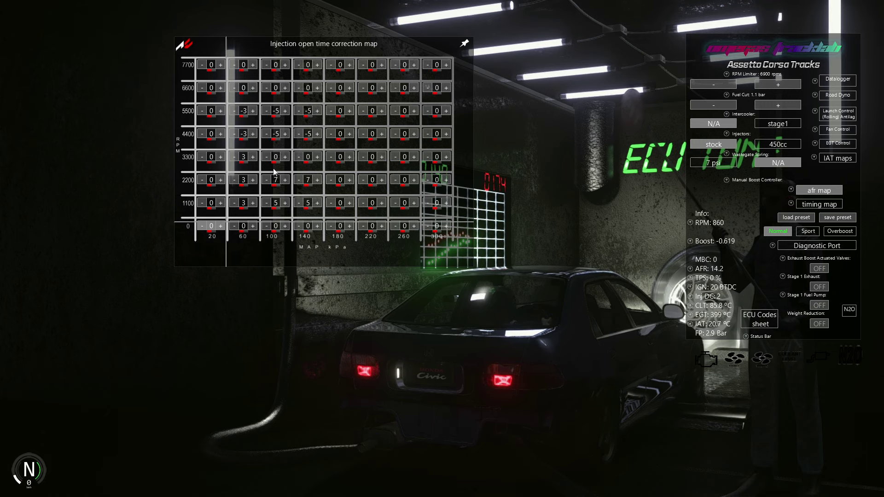
Set the 3300 rpm injection corrections to 5 at both 100 and 140 kPa, and close the AFR map.
click(285, 157)
click(285, 158)
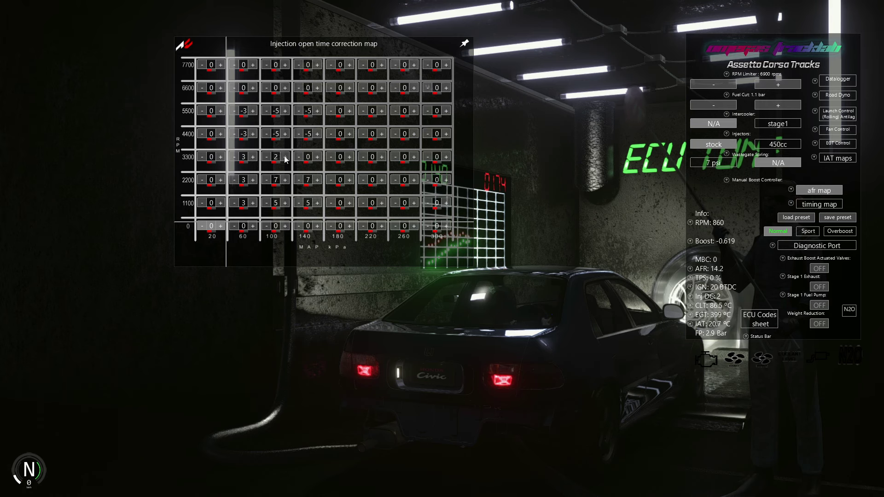
click(285, 158)
click(285, 158)
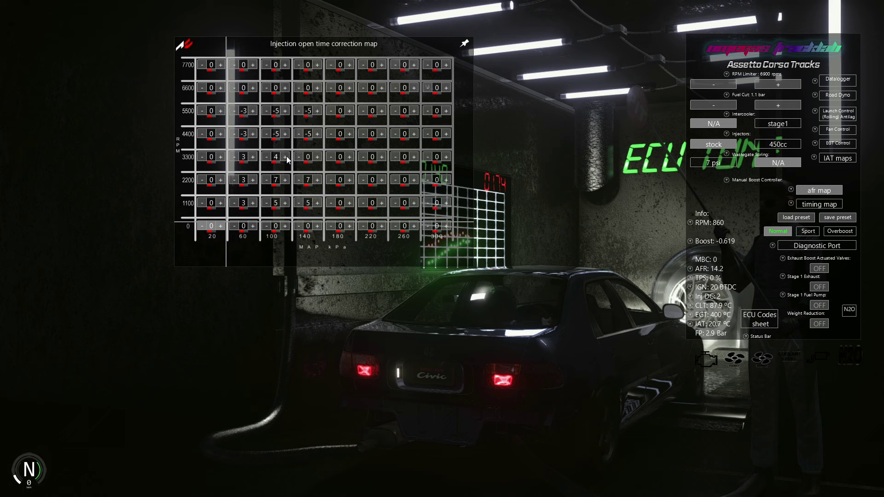
click(318, 160)
click(317, 159)
click(318, 160)
click(317, 159)
click(317, 160)
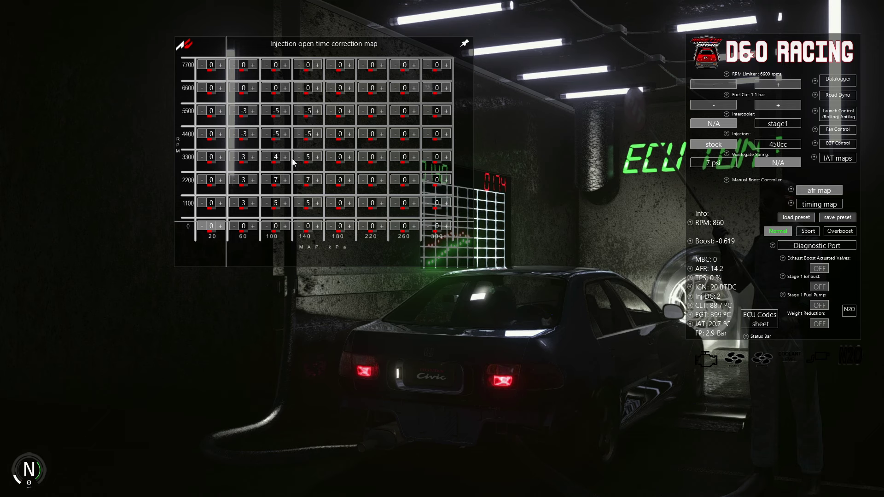
click(285, 157)
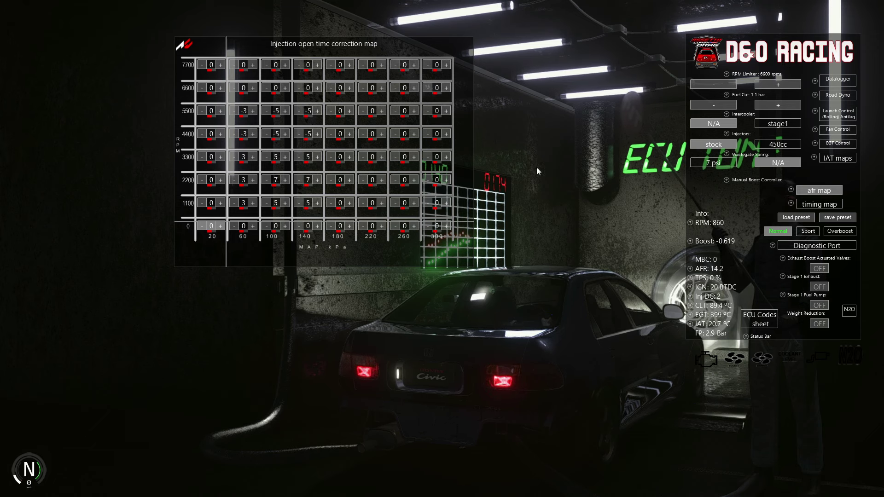
click(826, 191)
Clear the Road Dyno results and the old datalogger traces, and restart logging.
click(839, 94)
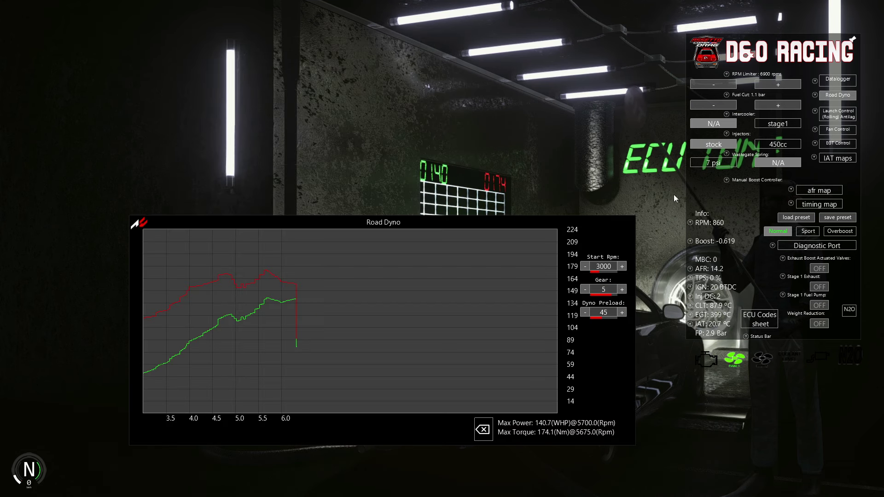
click(483, 429)
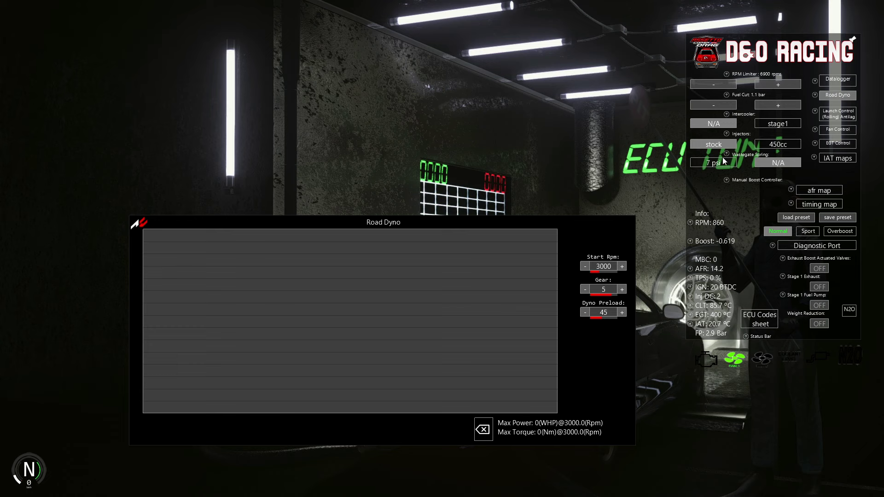
click(838, 80)
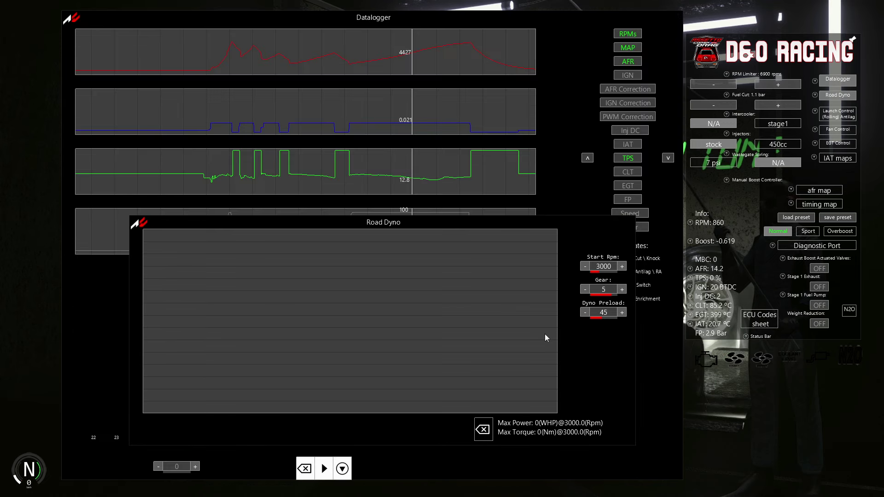
click(837, 95)
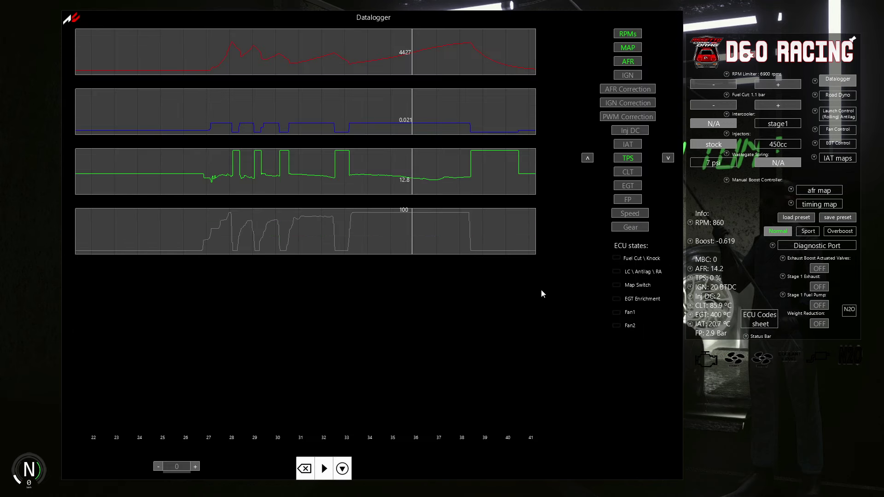
click(324, 468)
click(847, 81)
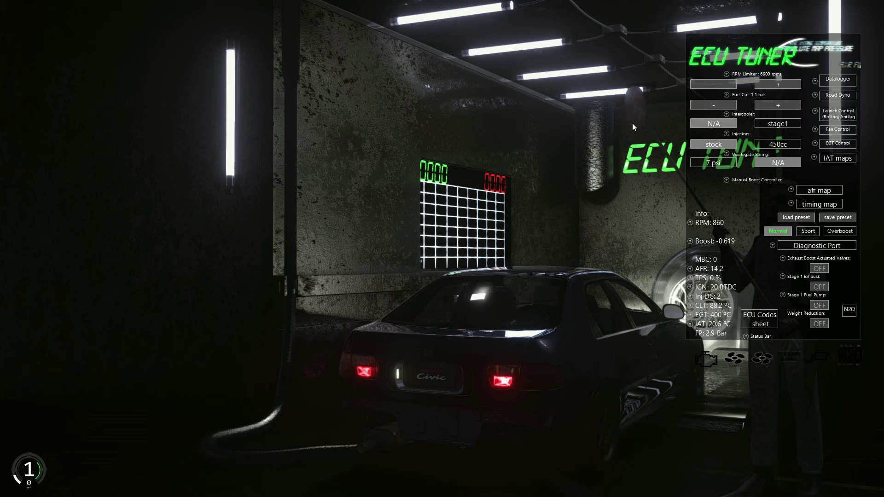
Run a full-throttle fifth-gear dyno pull with the revised injection corrections, return to neutral, and pause the datalogger.
key(w)
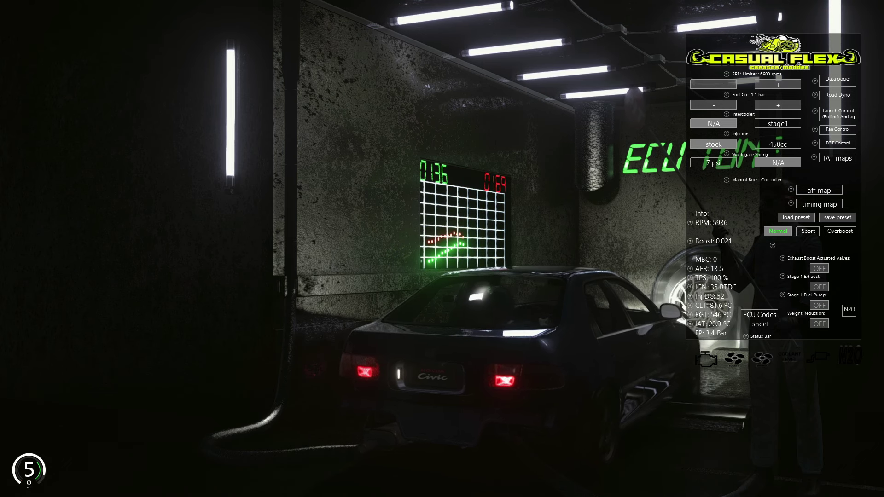
key(n)
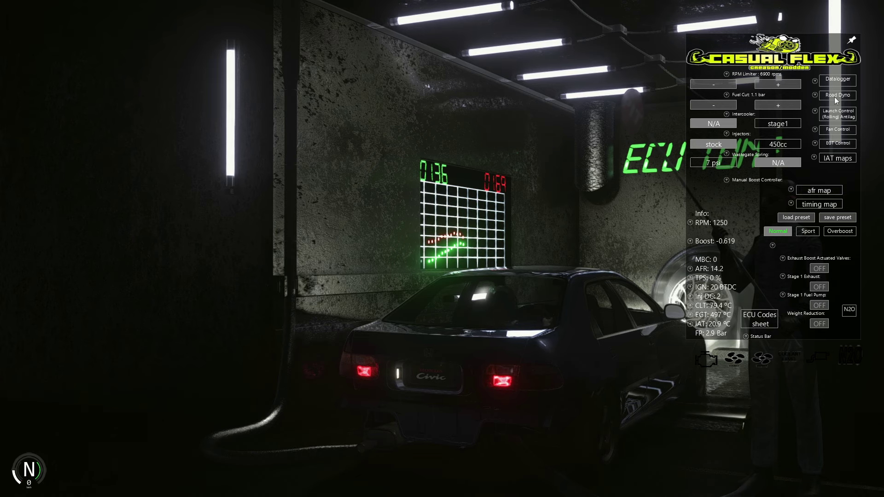
click(839, 79)
click(324, 468)
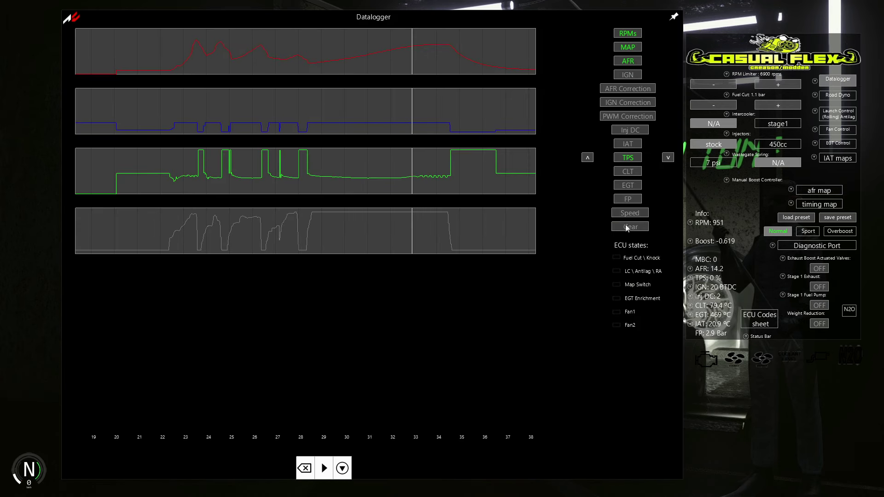
Review the new pull's Road Dyno curves and inspect the logged AFR and RPM at the start of full throttle.
click(832, 95)
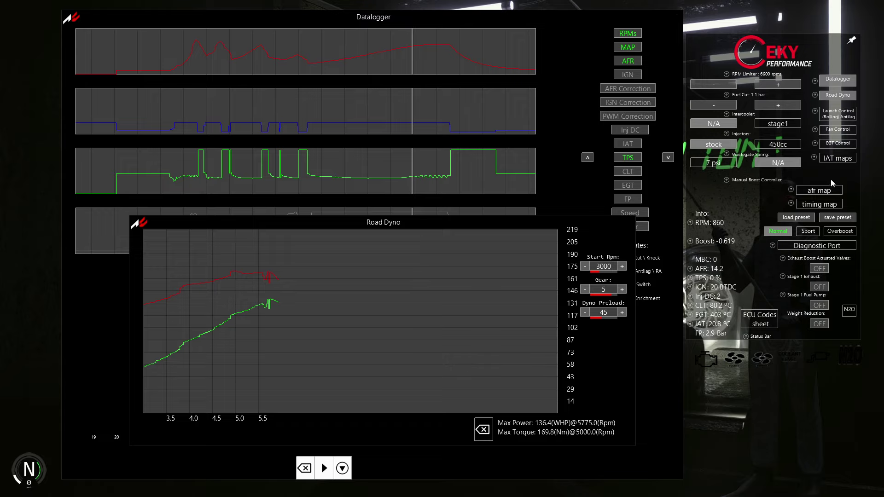
click(839, 97)
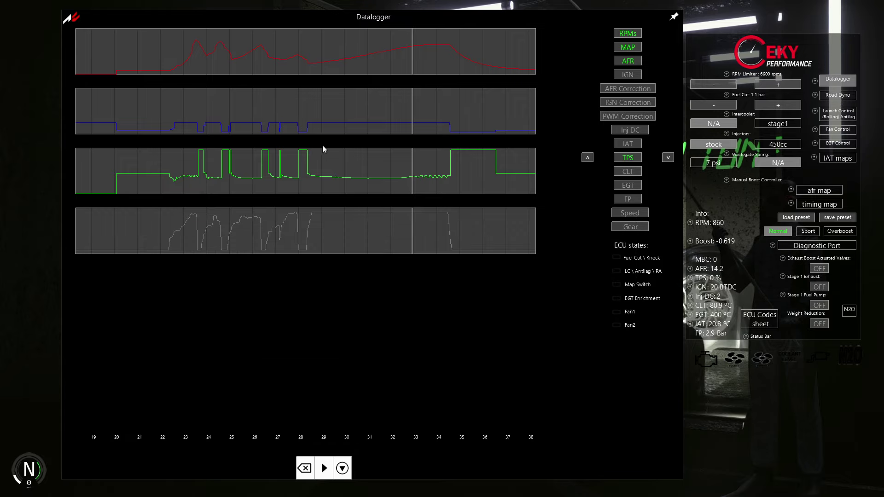
click(324, 160)
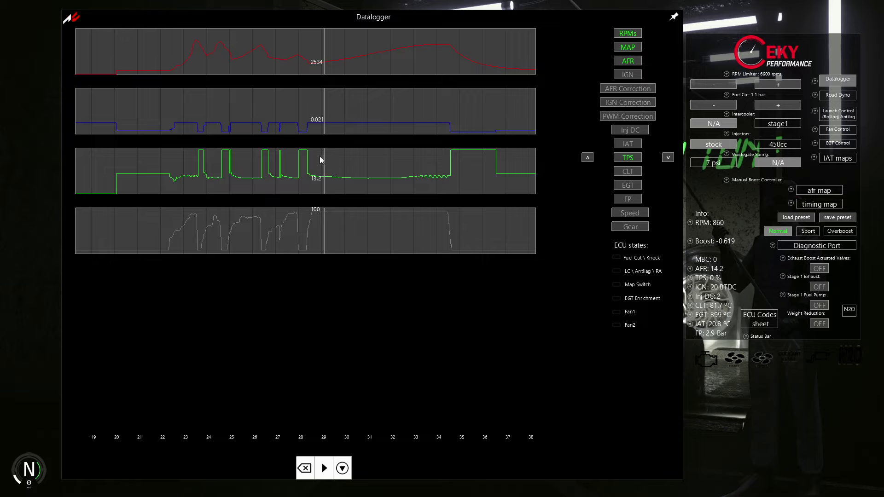